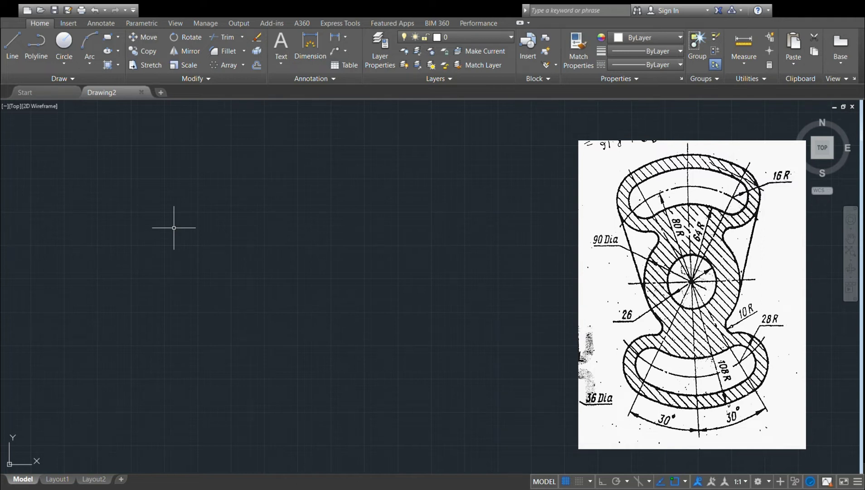
Step: Draw a radius-45 circle for the 90 Dia boss and zoom in on it
left_click(64, 43)
left_click(198, 237)
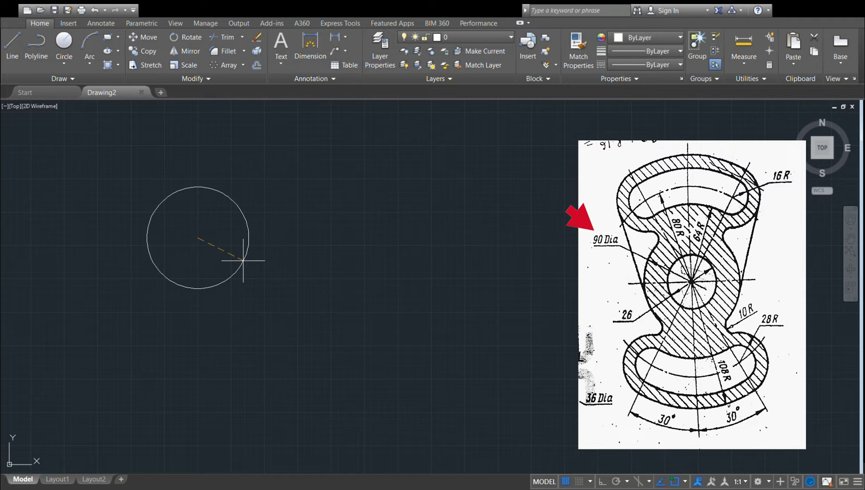
type("45")
key("Return")
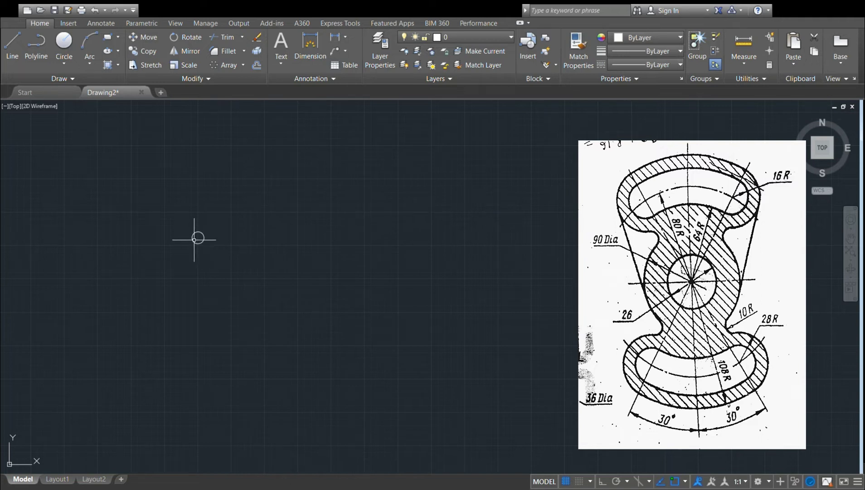
scroll(204, 236, "up", 1)
scroll(203, 236, "up", 1)
scroll(204, 236, "up", 3)
scroll(204, 236, "up", 4)
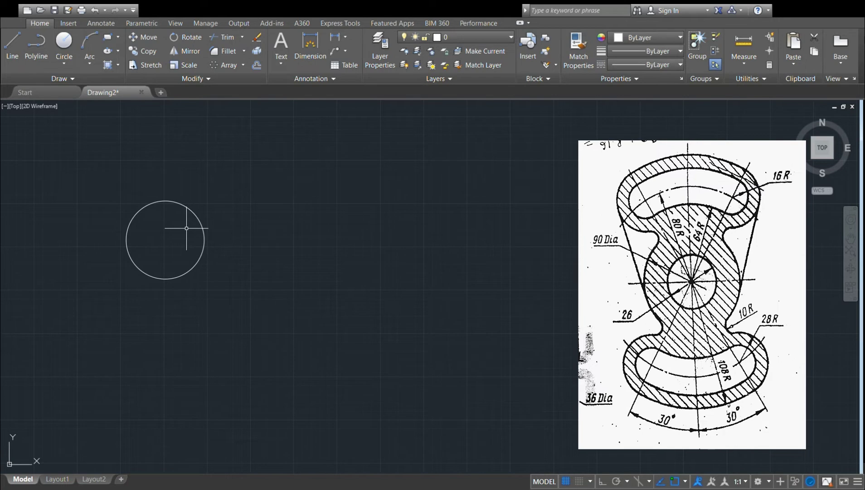
Step: Zoom in and pan the view to shift the 90 Dia circle further into the drawing area
scroll(186, 228, "up", 2)
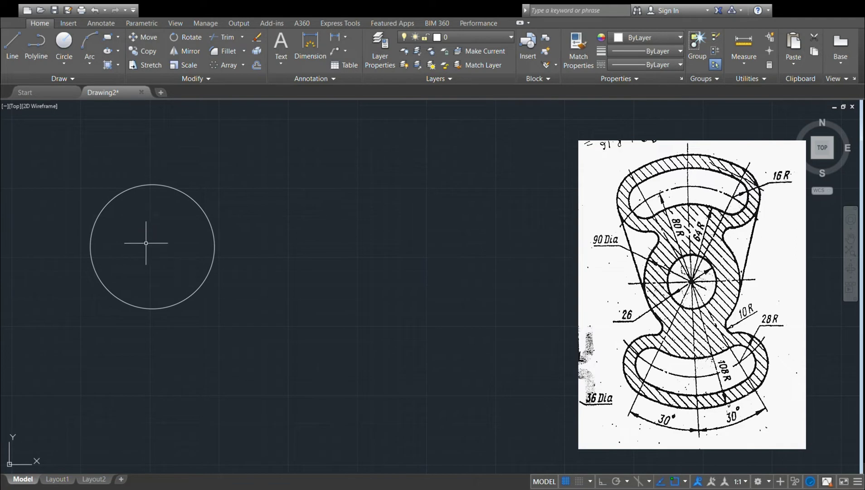
left_click(850, 240)
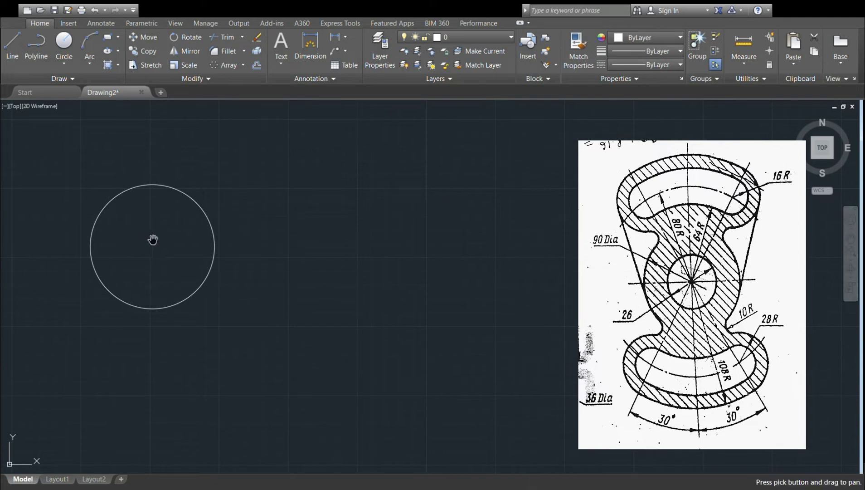
mouse_move(153, 239)
left_mouse_down()
mouse_move(217, 245)
mouse_move(216, 253)
left_mouse_up()
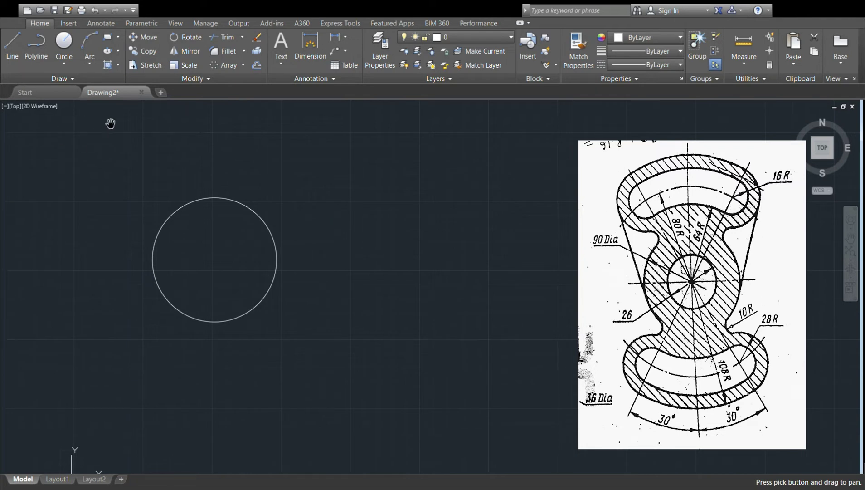
Step: Draw a radius-13 circle concentric with the 90 Dia circle for the 26 hub
key("Escape")
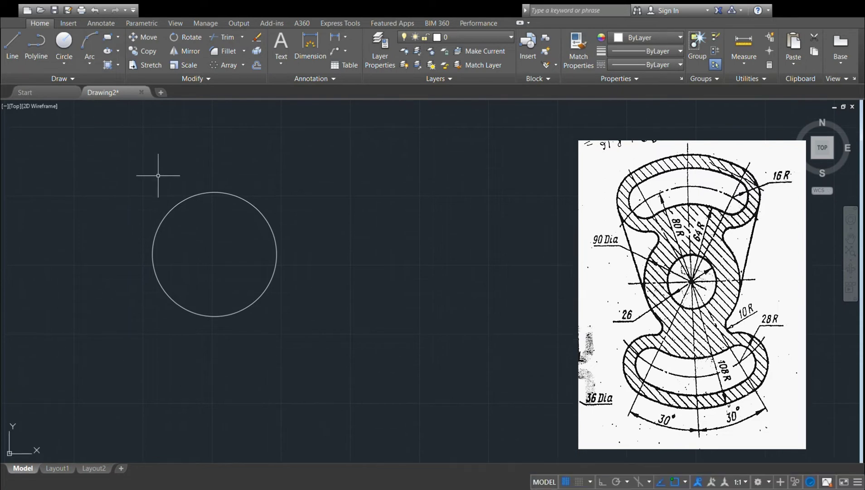
left_click(64, 46)
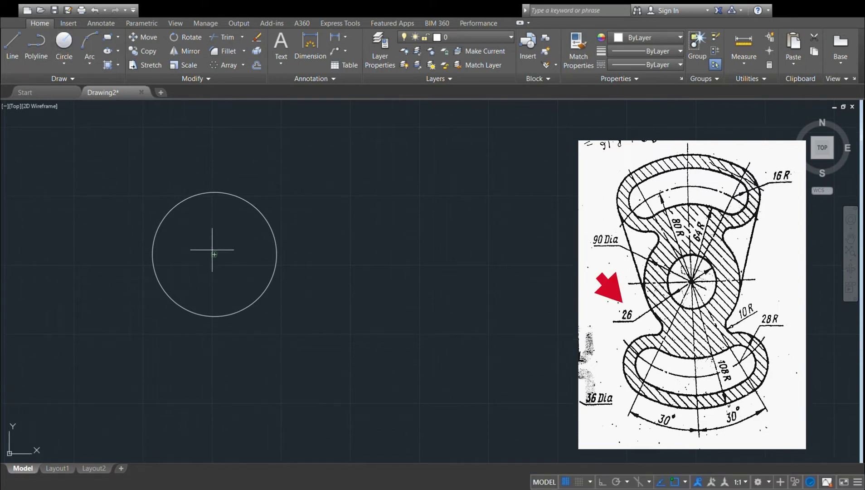
left_click(214, 254)
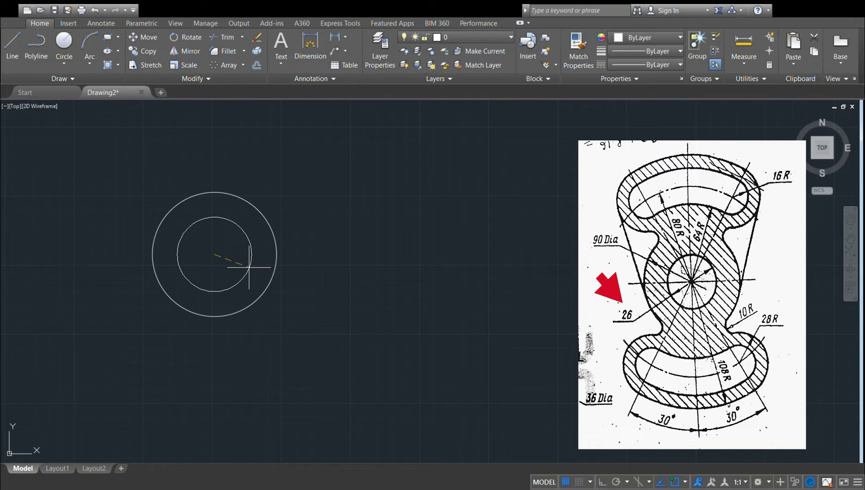
type("13")
key("Return")
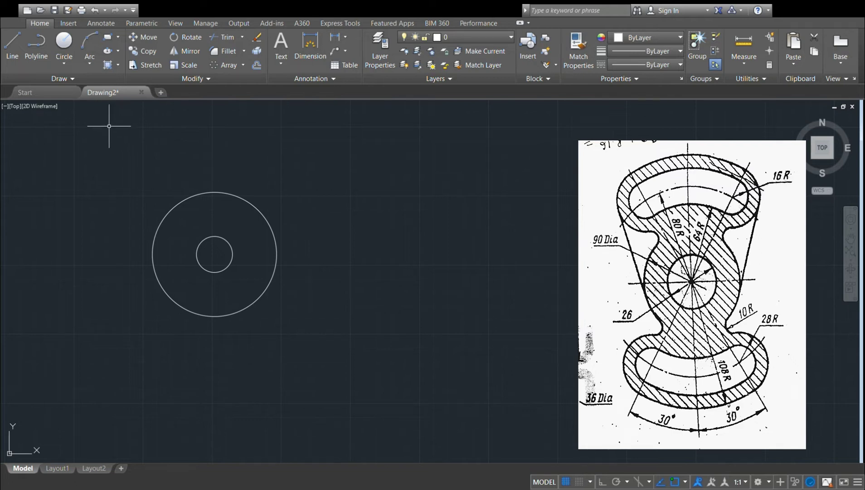
Step: Draw a vertical line up from the circles' centre with Ortho on
left_click(17, 51)
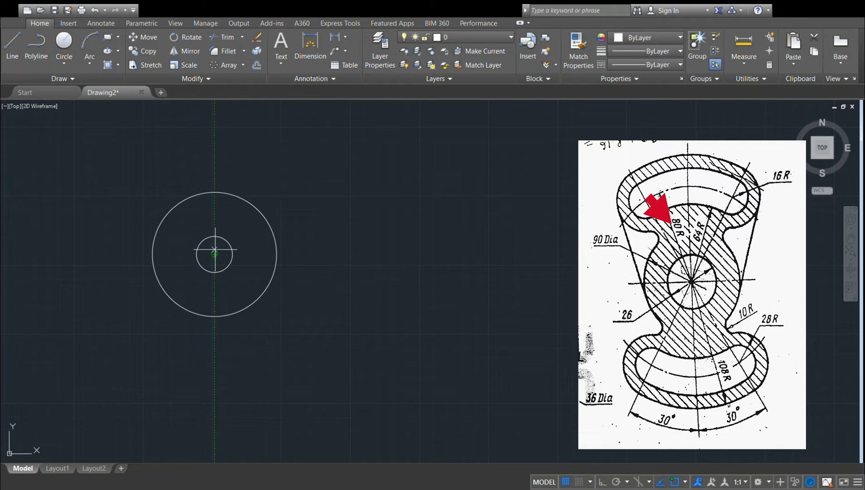
left_click(214, 255)
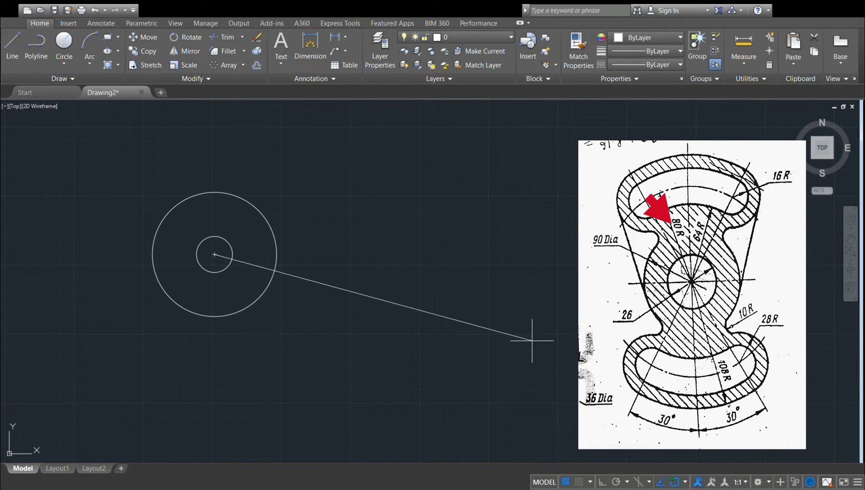
left_click(602, 482)
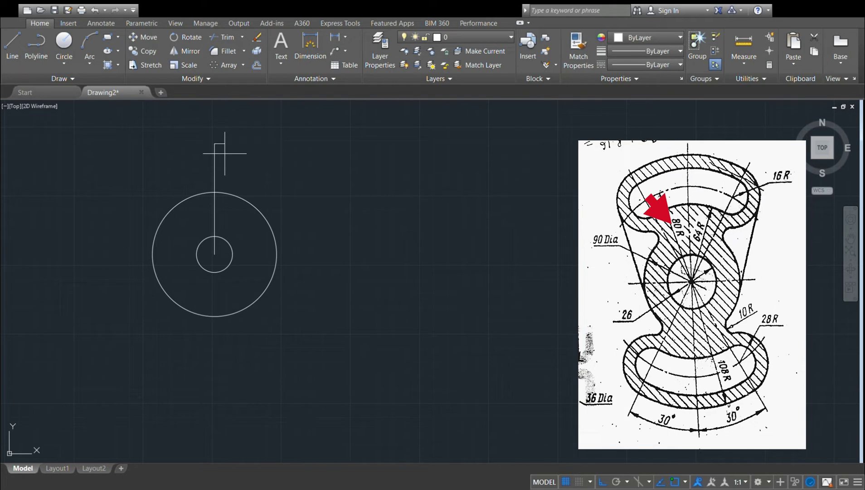
key("Escape")
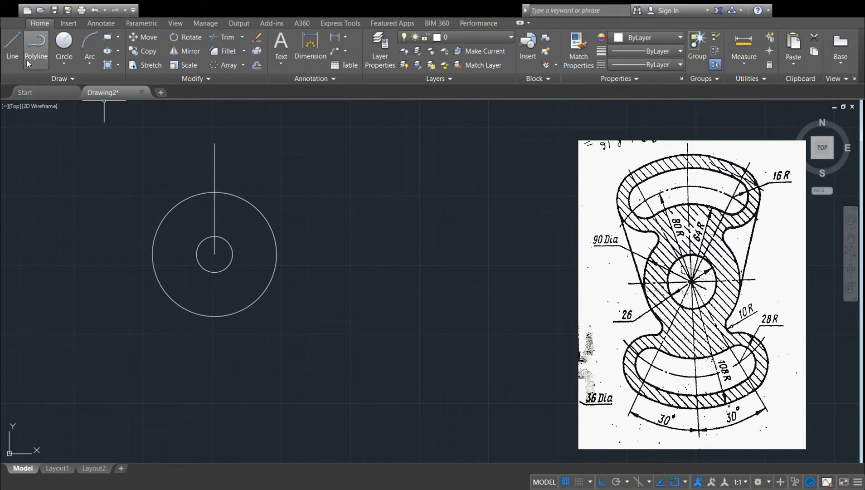
Step: Draw horizontal lines from the centre extending to the right and left of the circles
left_click(13, 61)
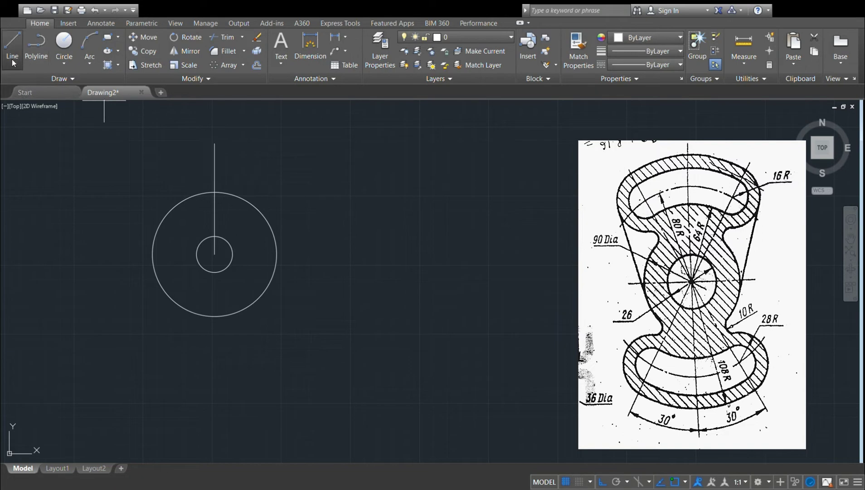
left_click(214, 254)
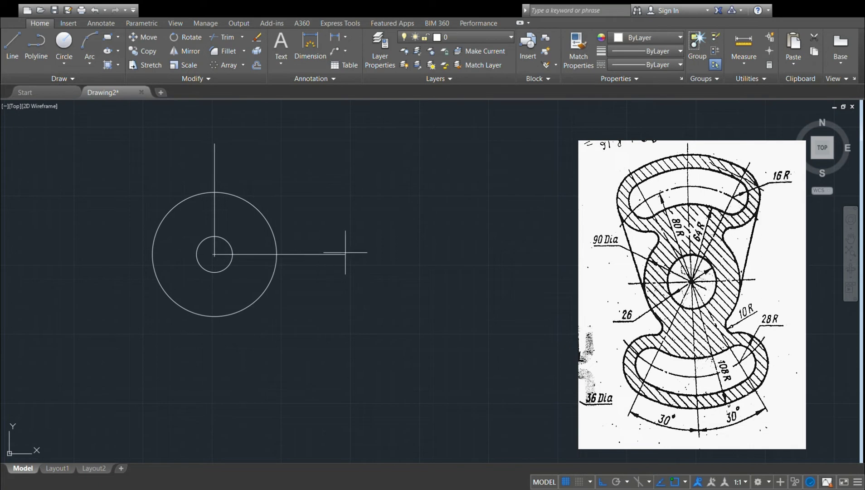
left_click(428, 262)
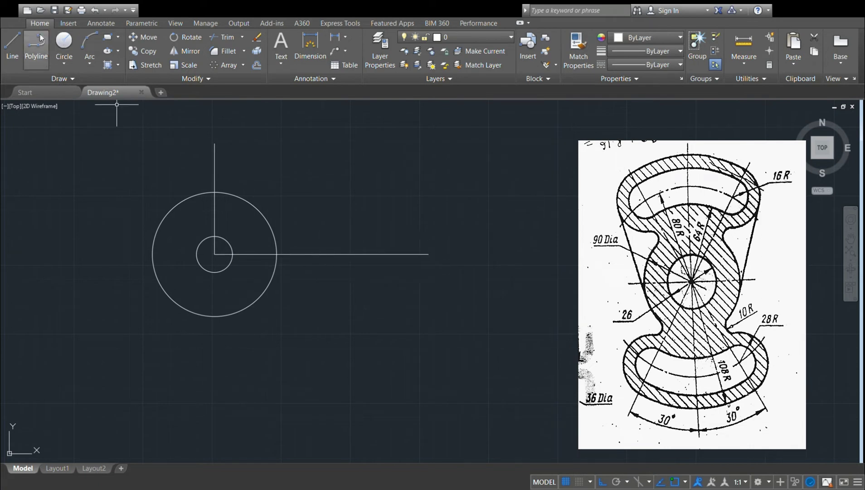
left_click(18, 36)
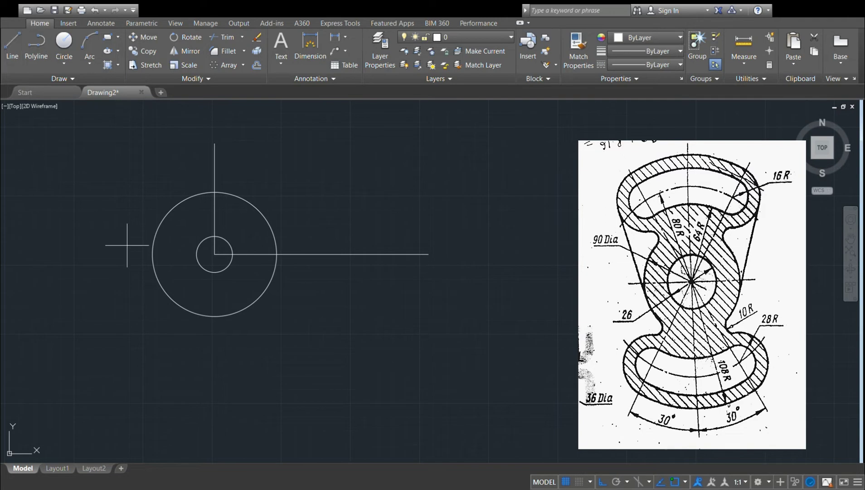
left_click(214, 255)
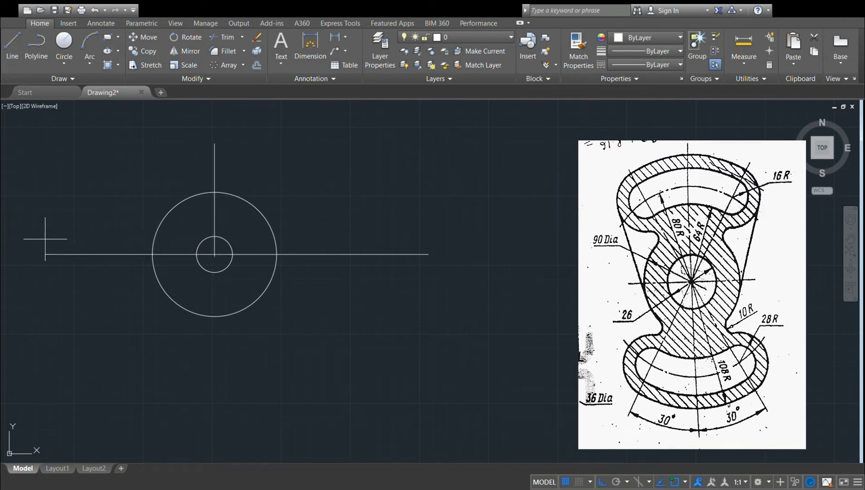
left_click(24, 238)
key("Return")
left_click(143, 25)
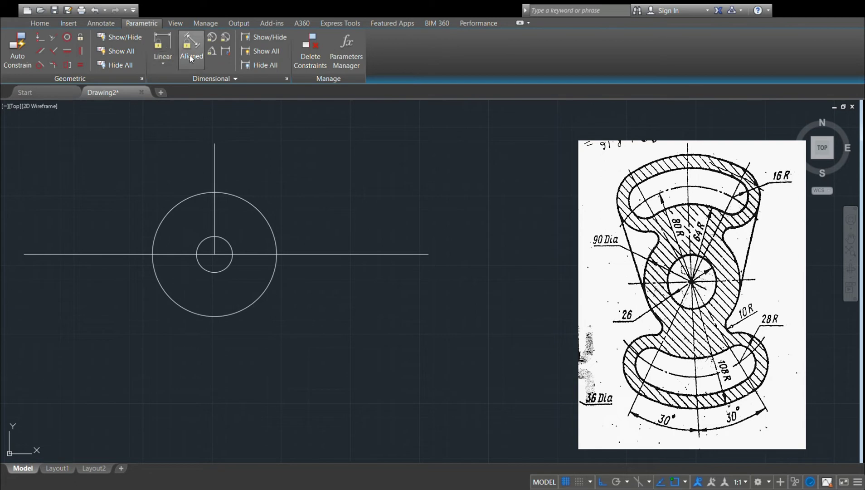
Step: Constrain the right line at 30° from the vertical centre line
left_click(213, 54)
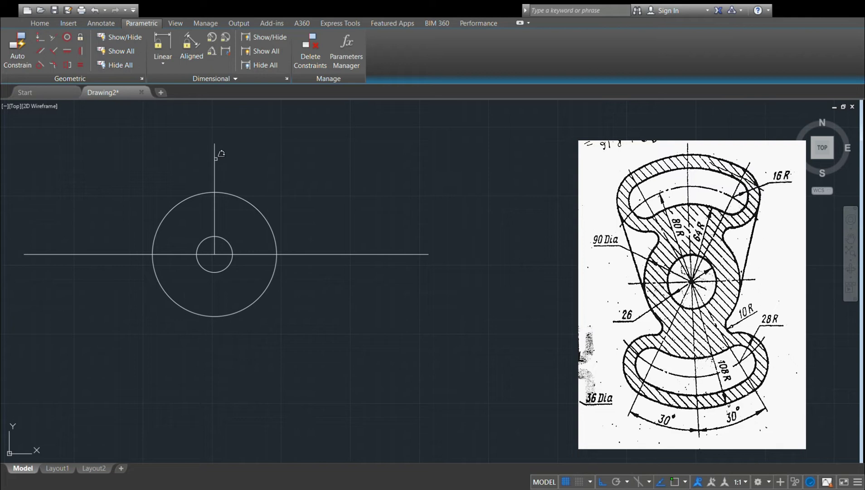
left_click(216, 159)
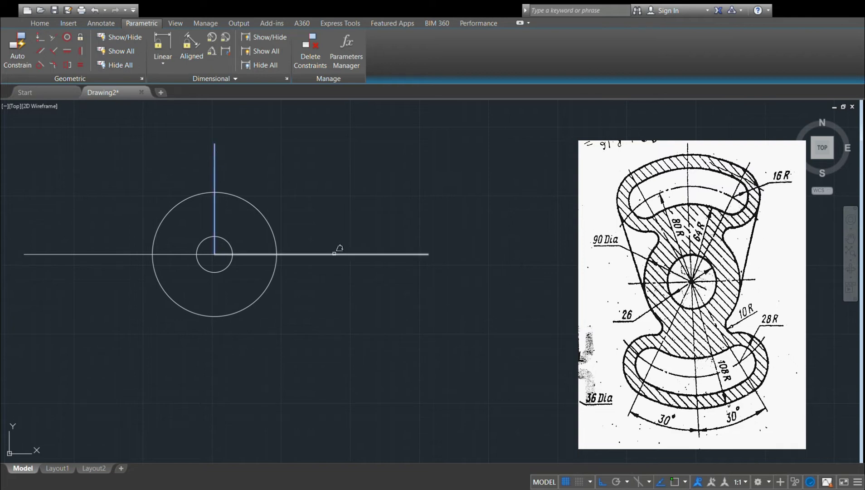
left_click(334, 253)
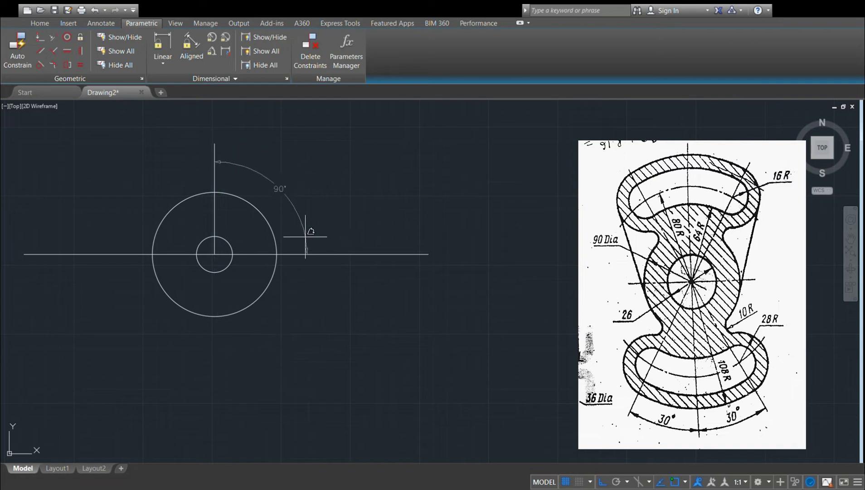
key("Escape")
left_click(292, 217)
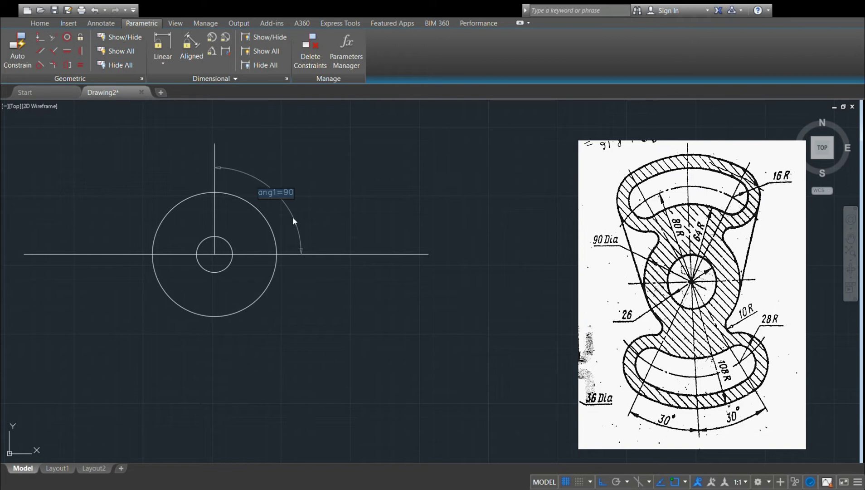
type("30")
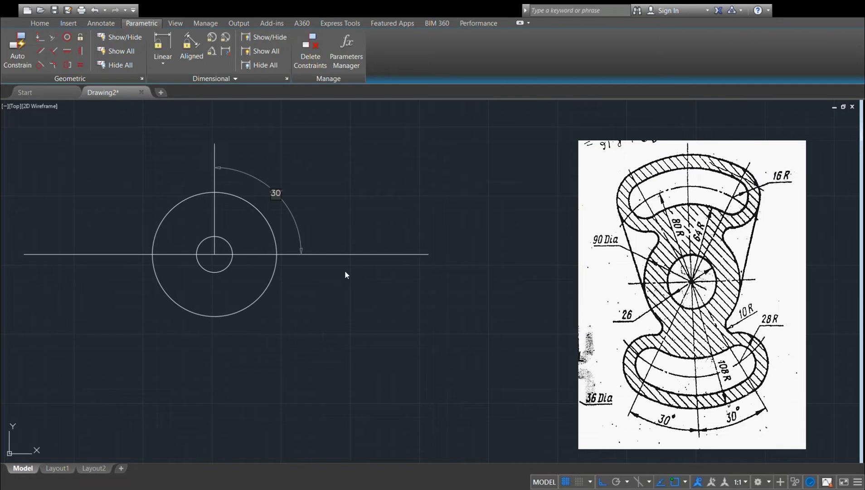
key("Return")
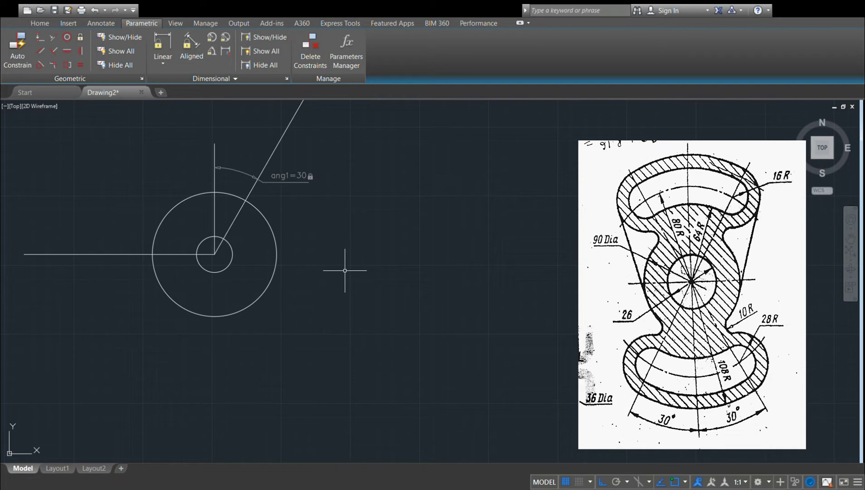
Step: Constrain the left line at 30° from the vertical centre line, replacing the 90° value
left_click(202, 52)
left_click(214, 183)
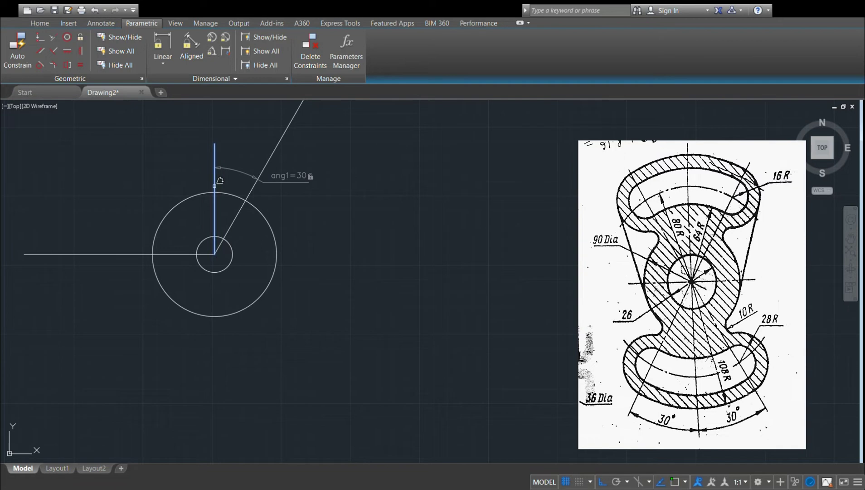
left_click(139, 254)
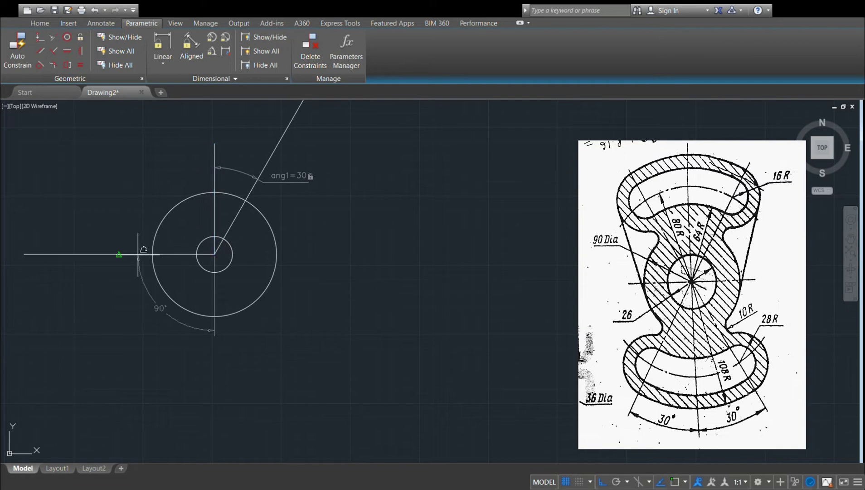
left_click(148, 202)
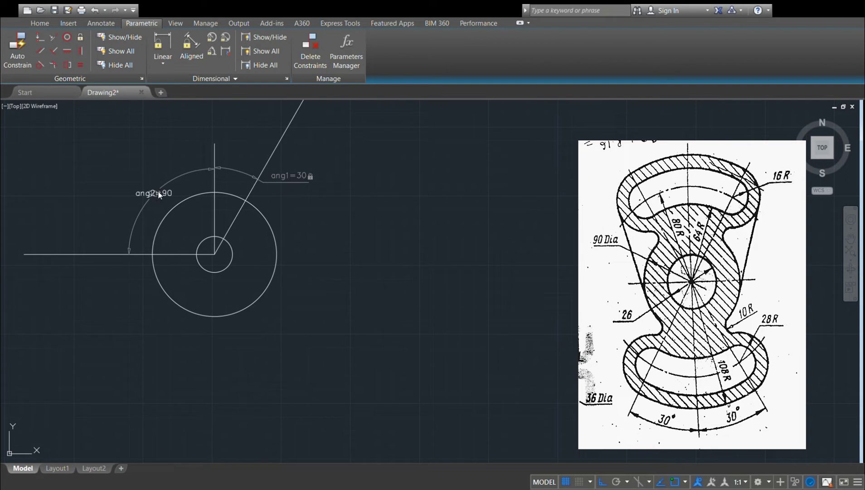
left_click(158, 194)
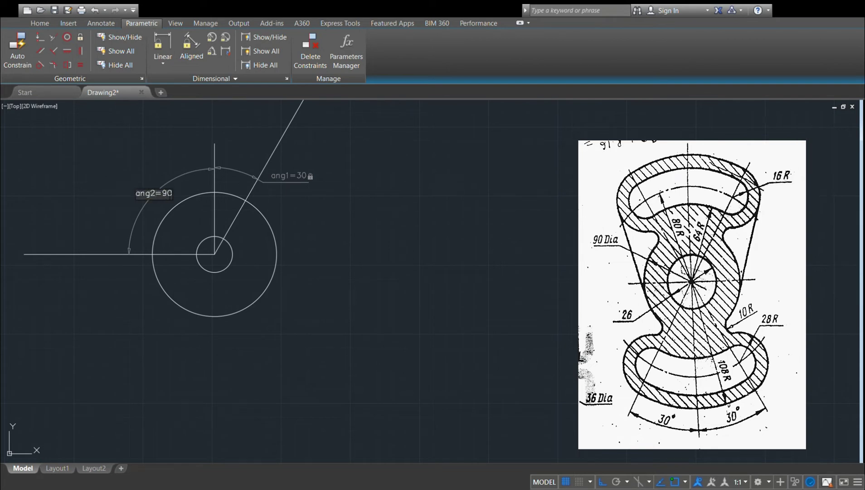
key("BackSpace")
key("BackSpace")
type("30")
key("Return")
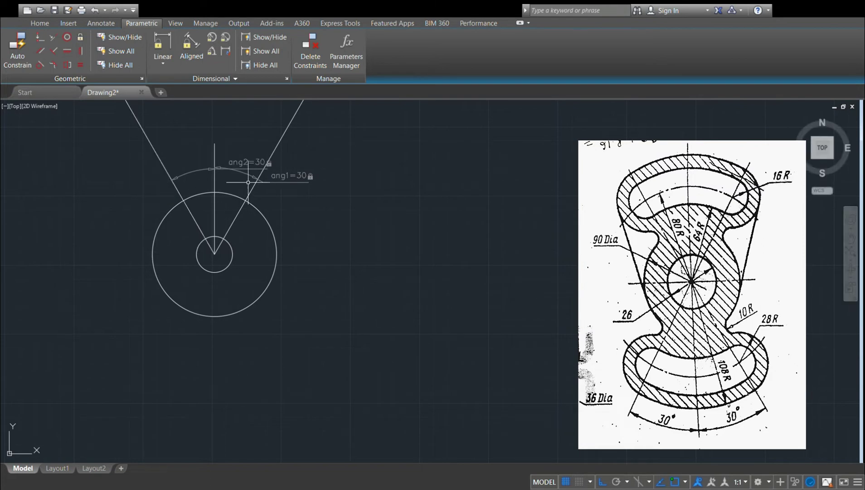
left_click(42, 23)
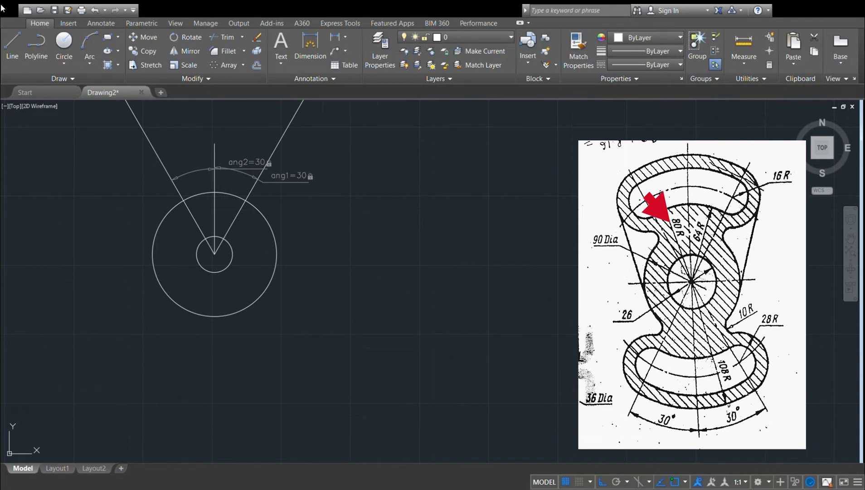
Step: Draw a radius-108 circle centred on the hub
left_click(55, 43)
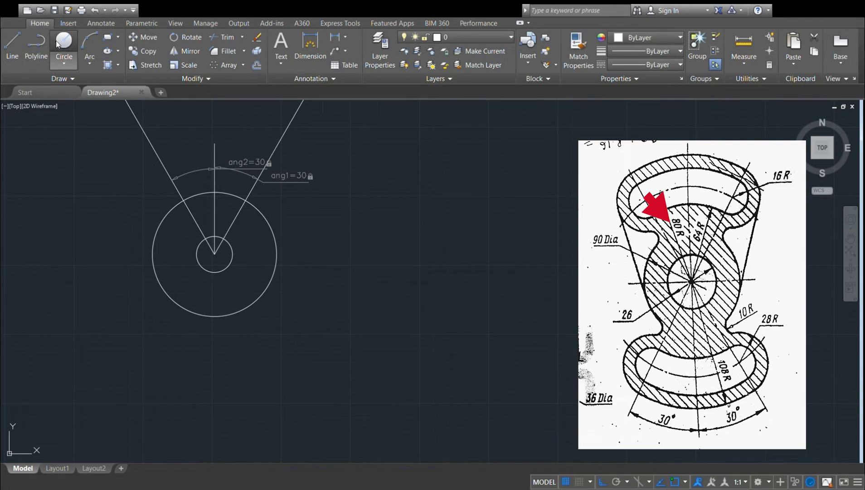
left_click(214, 254)
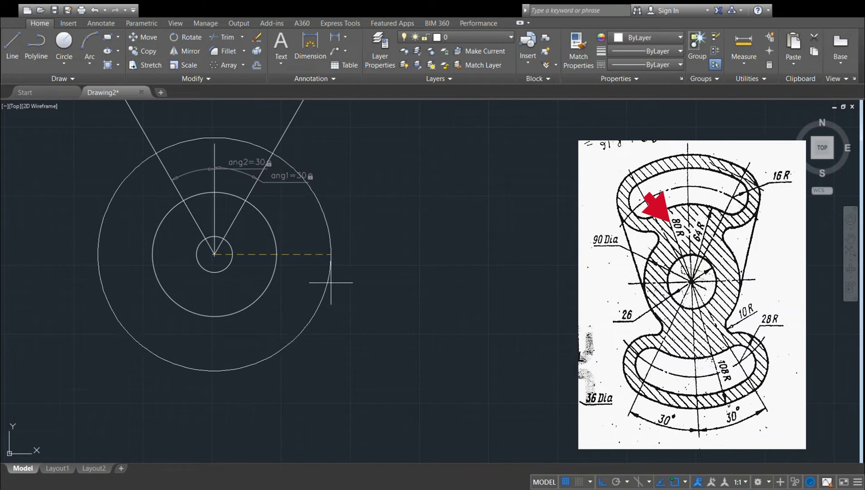
type("108")
key("Return")
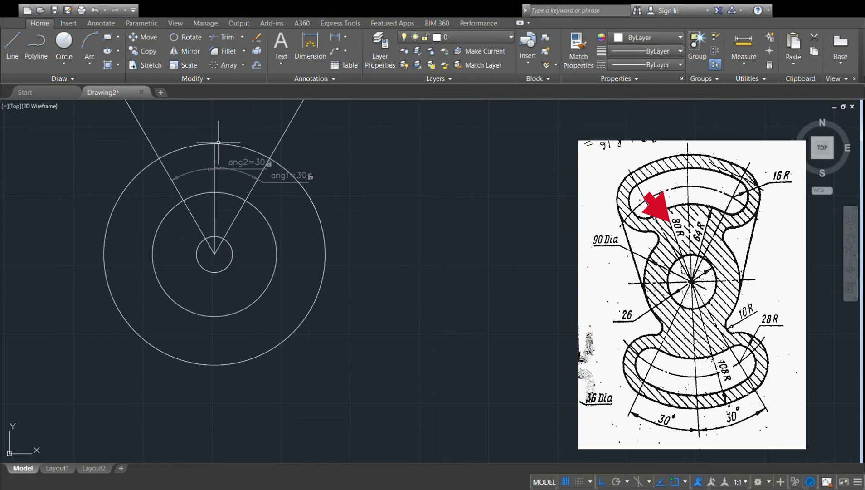
Step: Offset the circles outward and inward to add four more concentric rings around the hub
left_click(255, 68)
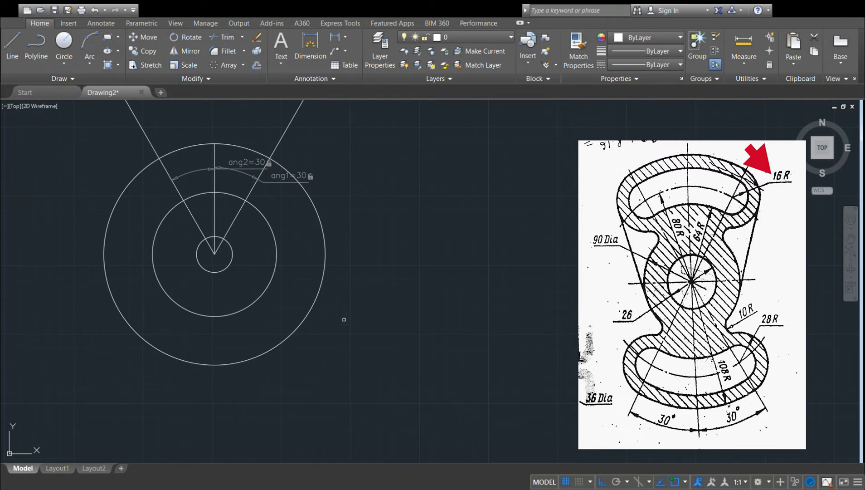
left_click(325, 264)
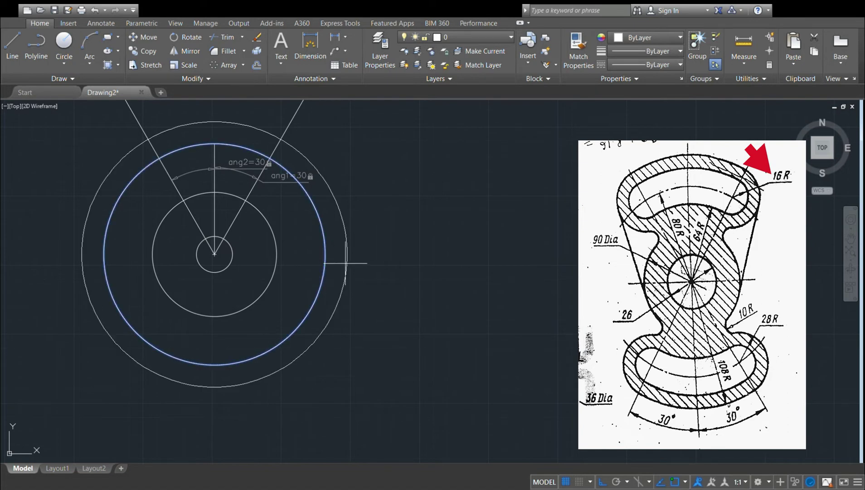
left_click(346, 263)
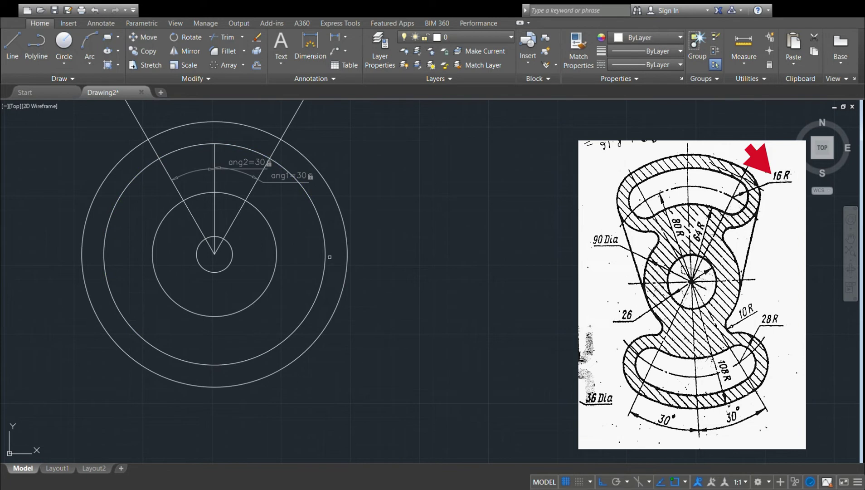
left_click(324, 256)
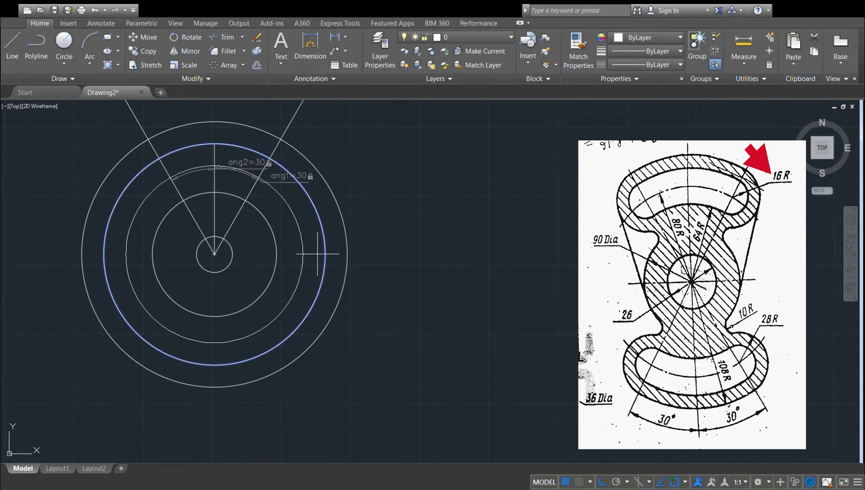
left_click(317, 254)
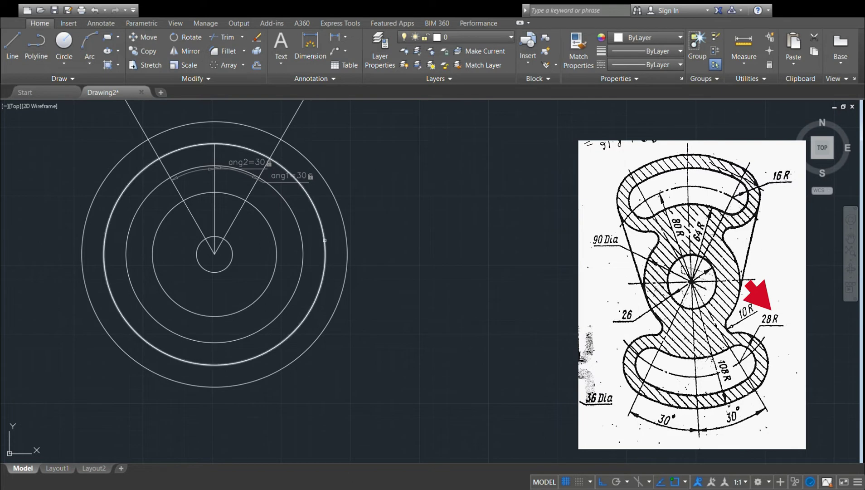
left_click(325, 240)
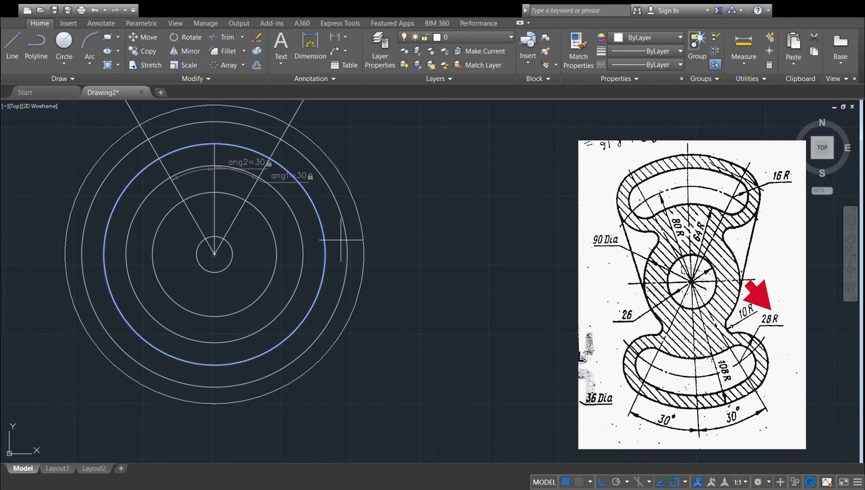
left_click(365, 237)
left_click(323, 233)
left_click(297, 235)
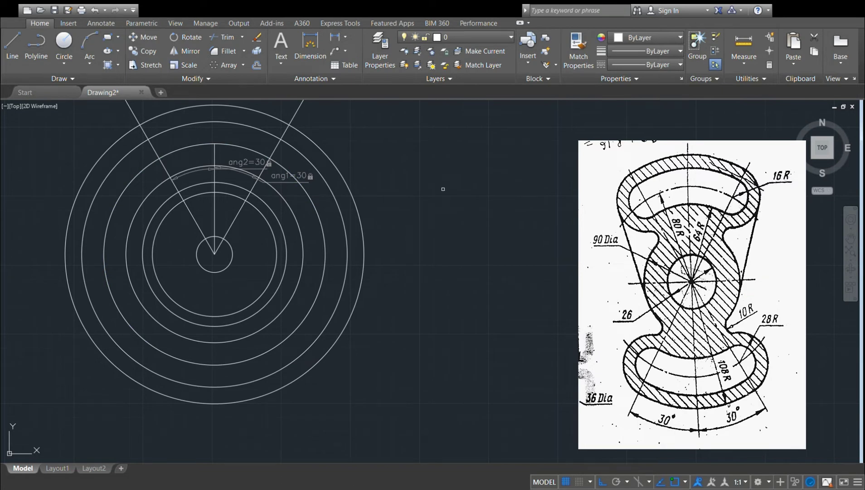
key("Return")
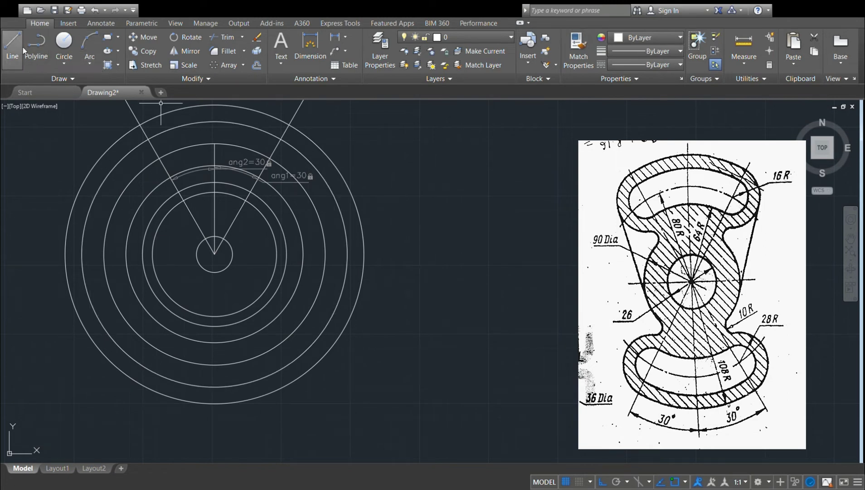
Step: Select the concentric circles and both 30° lines as trim cutting edges
left_click(218, 41)
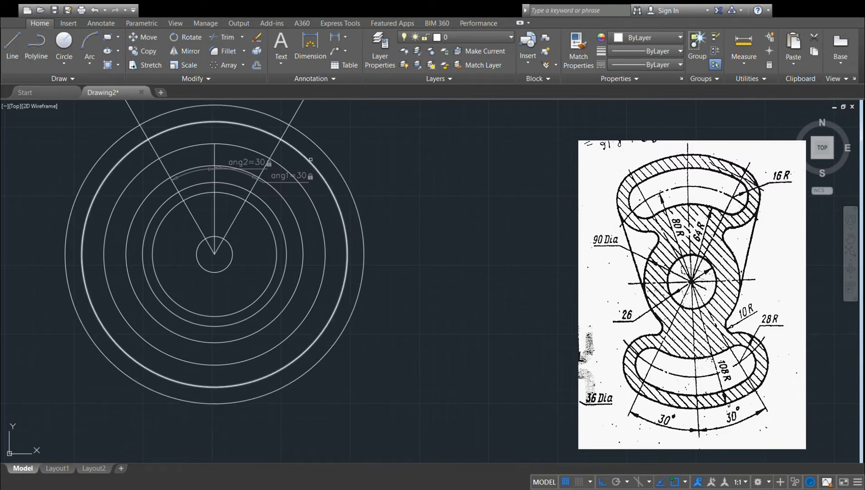
left_click(320, 149)
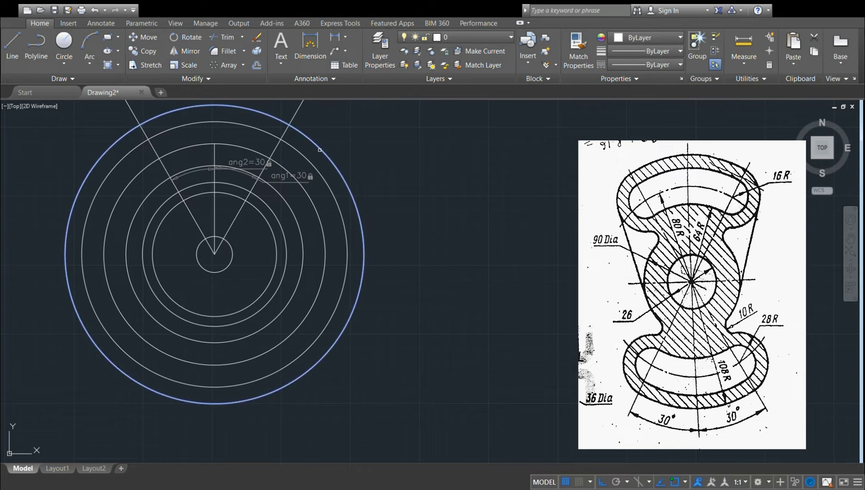
left_click(310, 161)
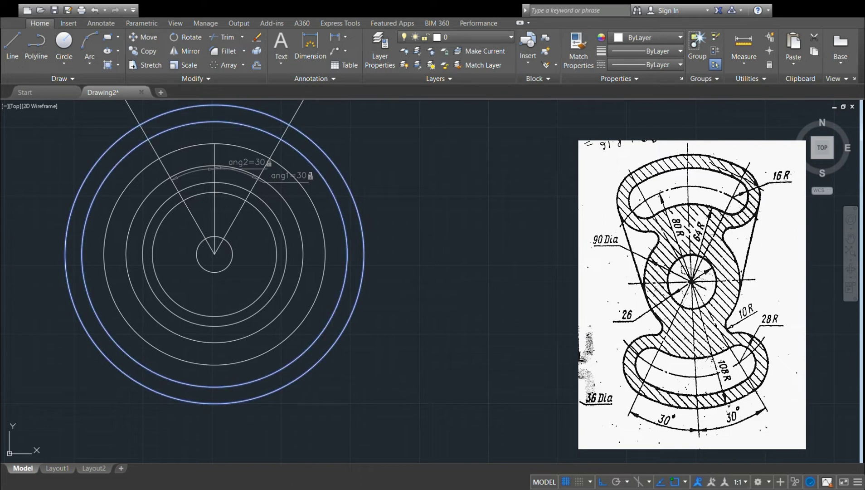
left_click(312, 200)
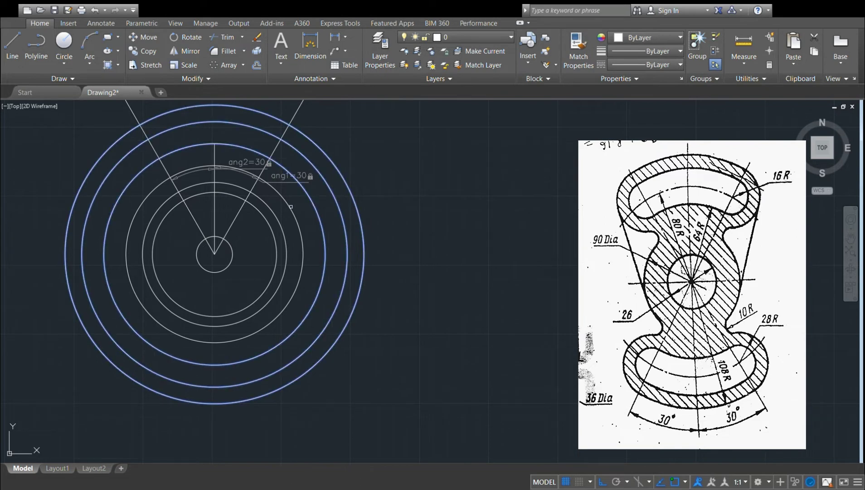
left_click(290, 207)
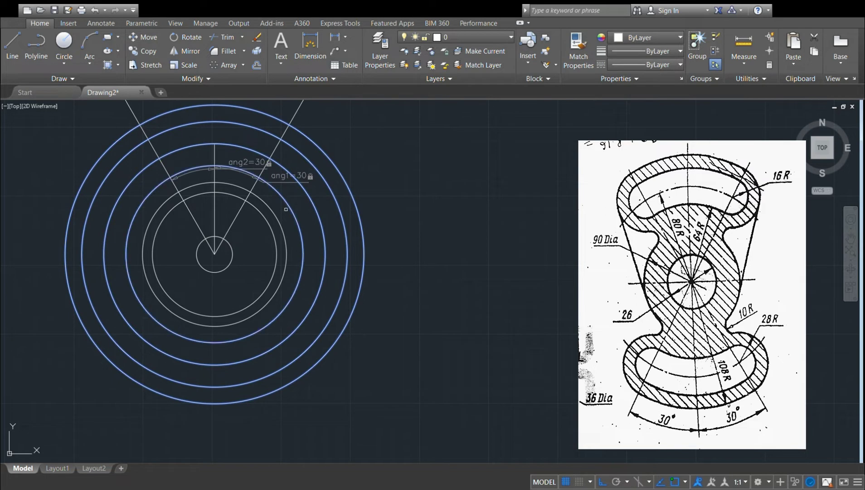
left_click(278, 218)
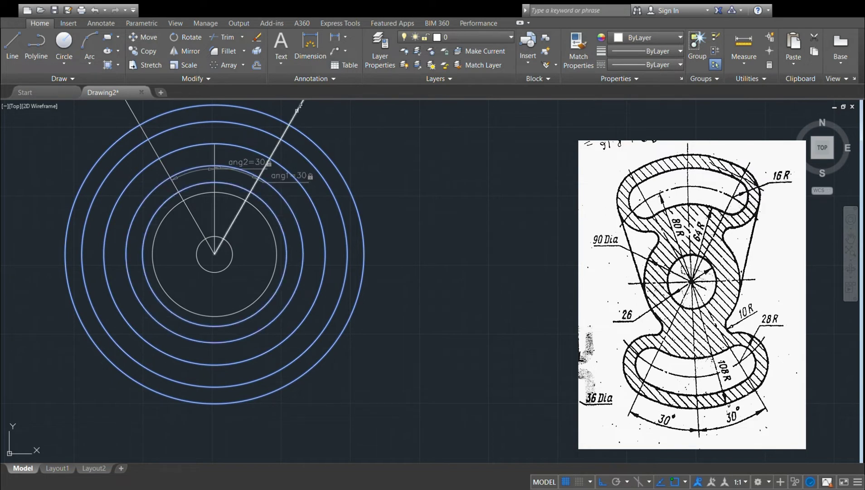
left_click(298, 110)
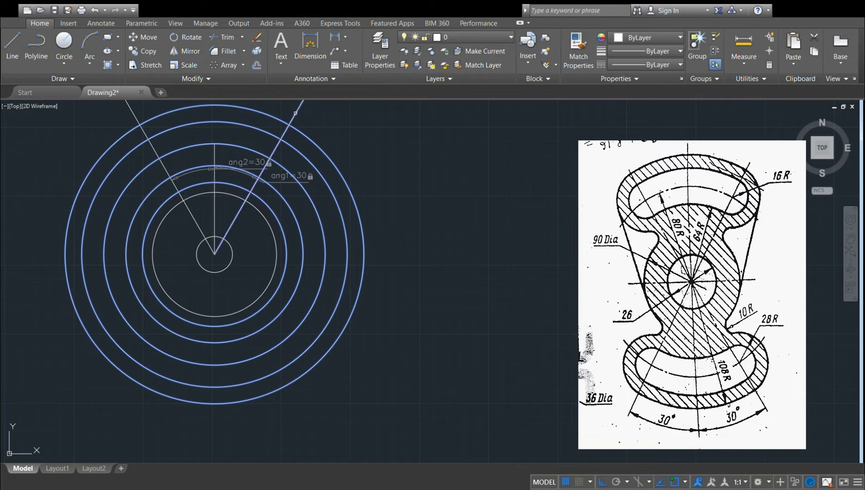
left_click(132, 114)
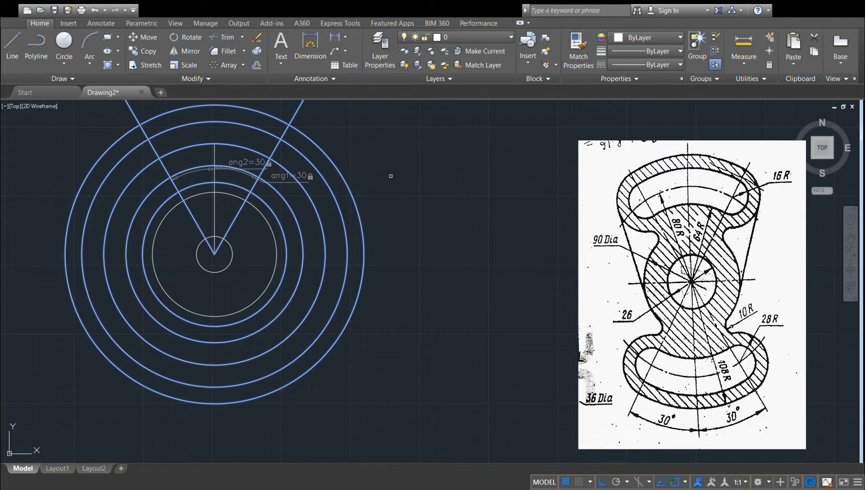
left_click(352, 192, "shift")
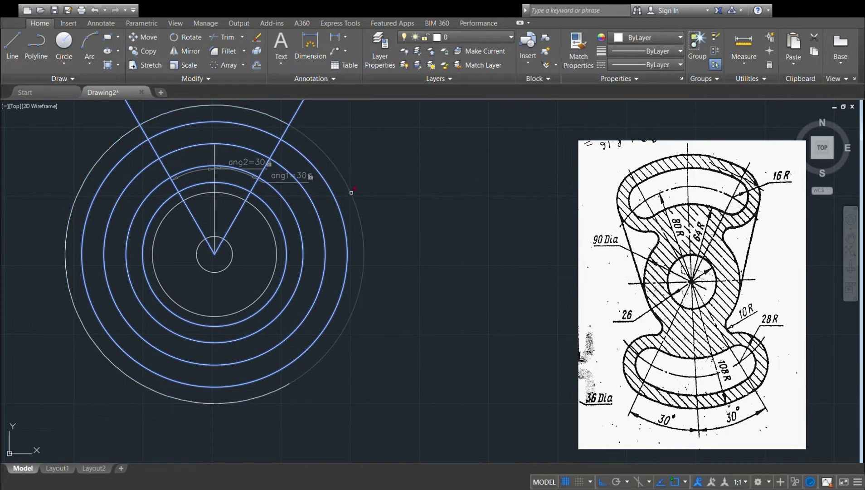
Step: Trim away the right-hand parts of the concentric circles
left_click(351, 192)
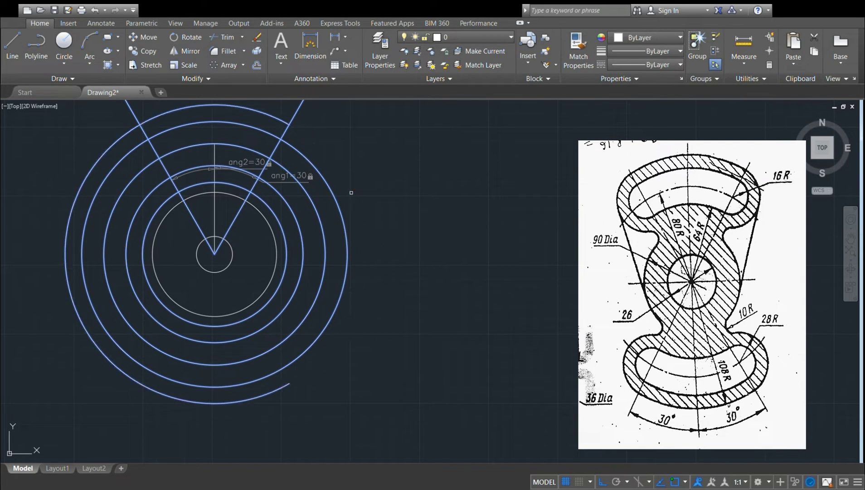
left_click(343, 231)
left_click(323, 235, "shift")
left_click(302, 234)
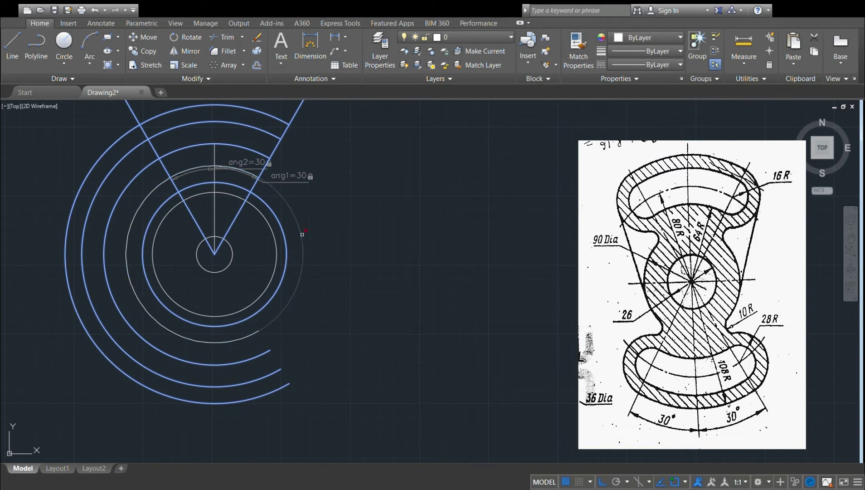
left_click(285, 234)
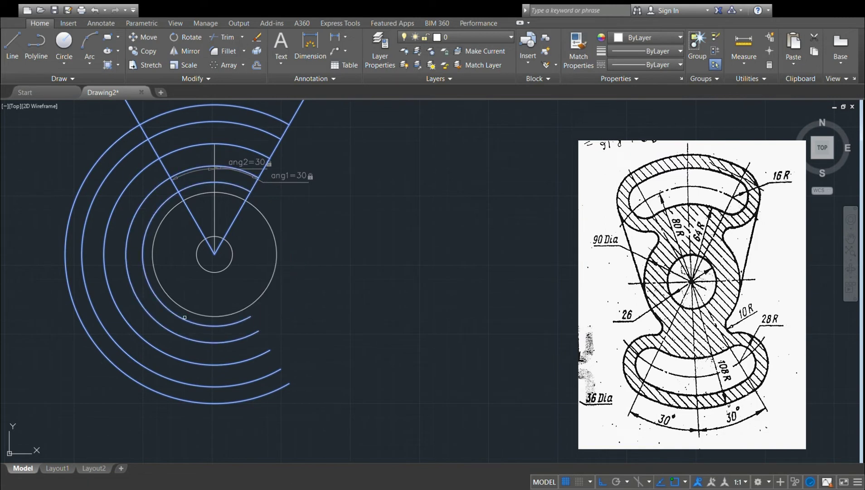
Step: Trim the lower-right and left parts of the remaining arcs outside the wedge
left_click(184, 318)
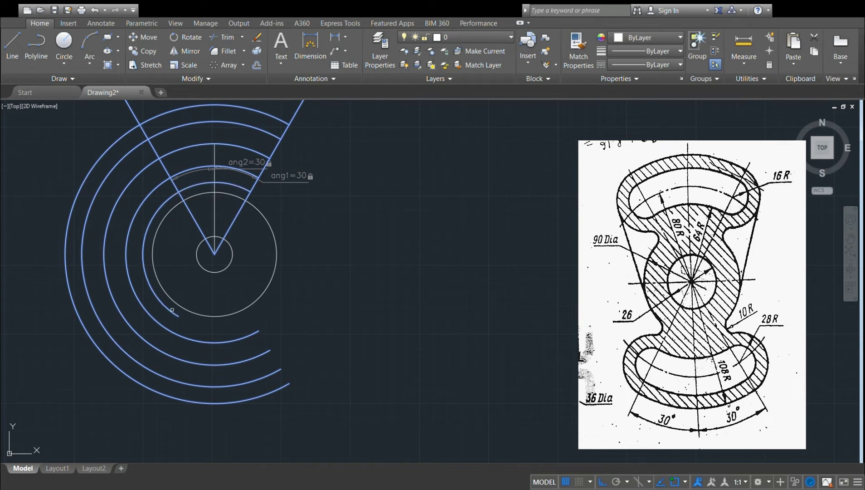
left_click(172, 310)
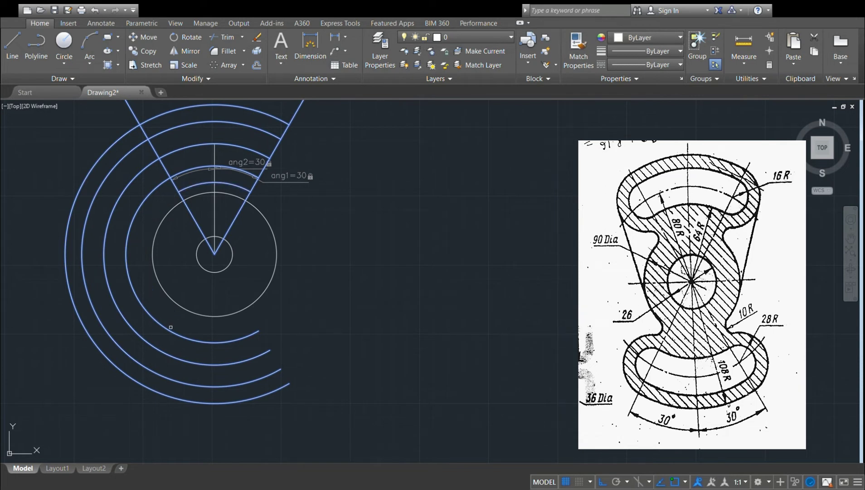
left_click(170, 327)
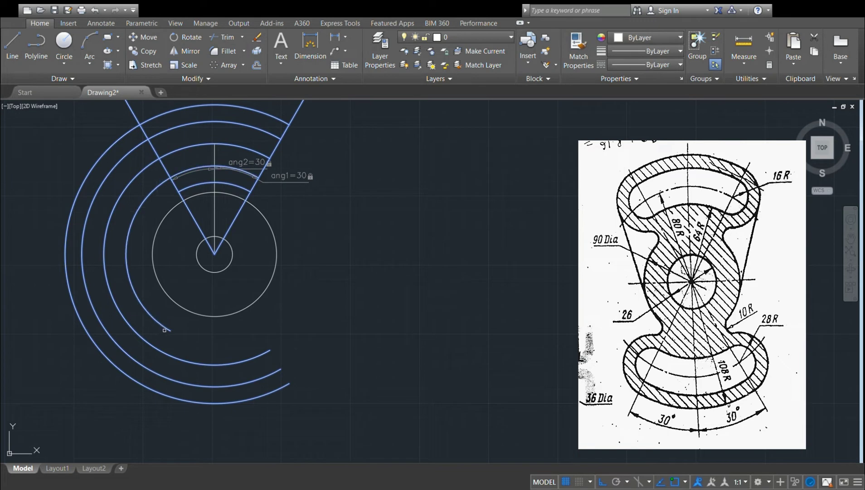
left_click(165, 330)
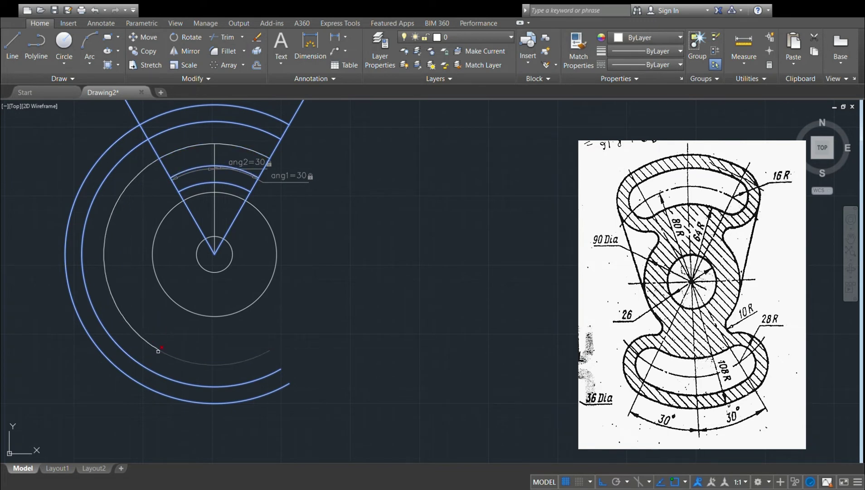
left_click(158, 349)
left_click(159, 376)
left_click(151, 369)
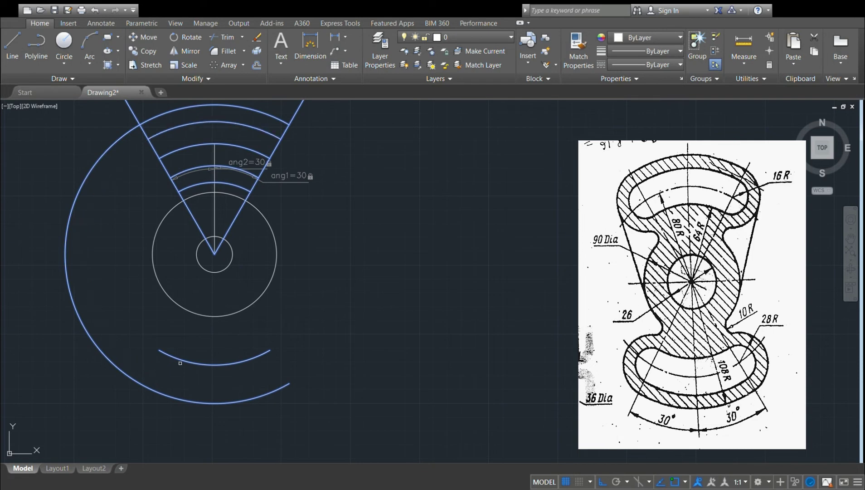
key("Escape")
Step: Trim the leftover lower segment and left arc of the large circle
key("space")
left_click(149, 388)
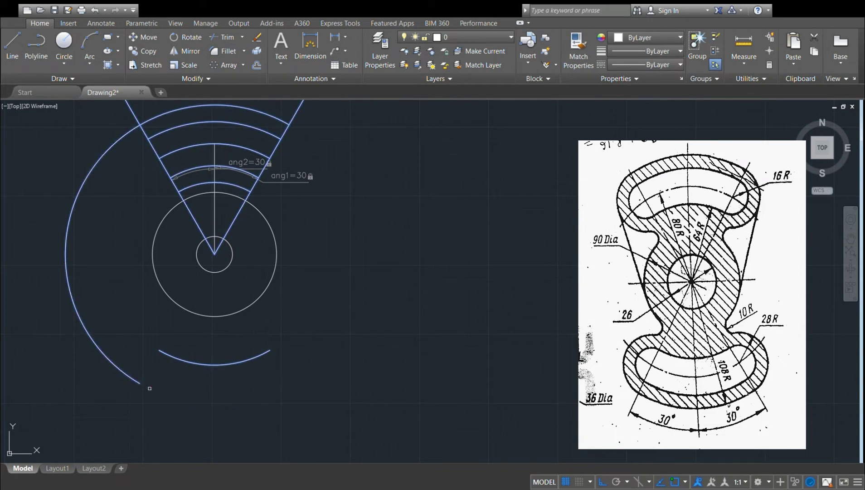
left_click(116, 364)
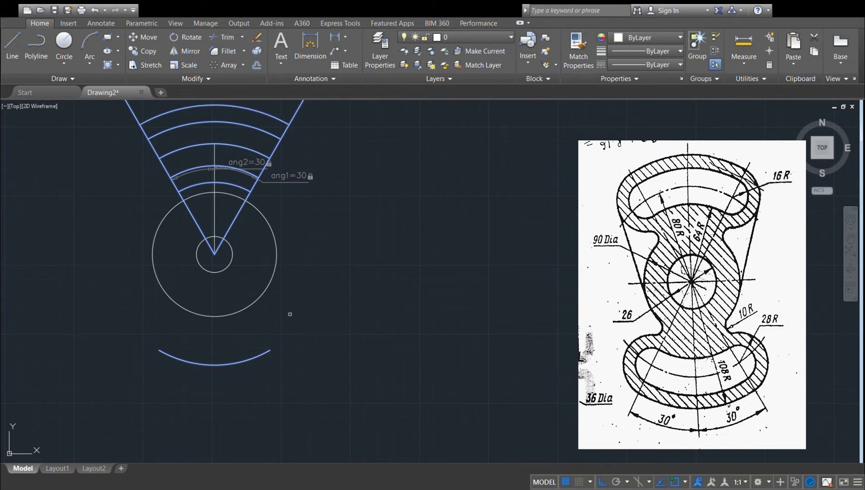
key("Escape")
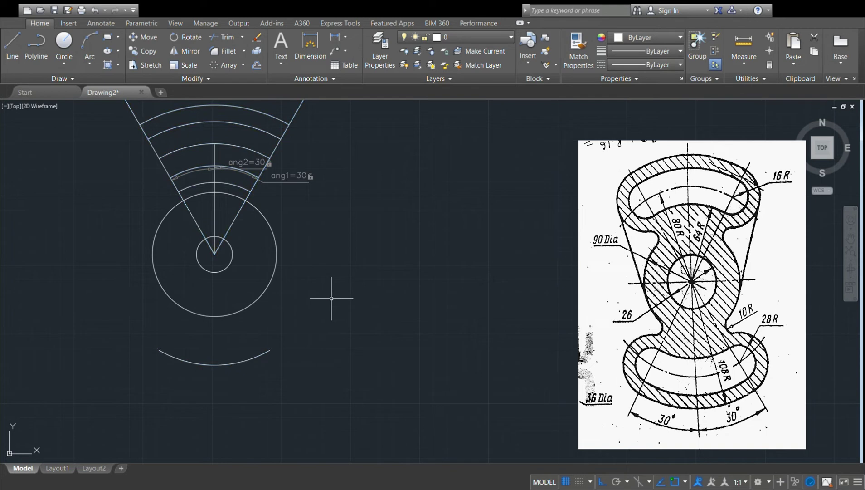
Step: Delete the stray lower arc and draw outer boss circles at both line-arc intersections
left_click(264, 354)
key("Delete")
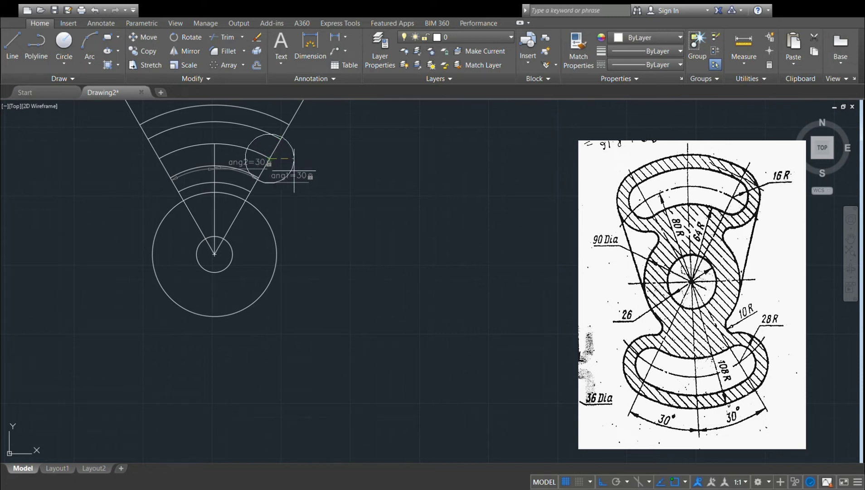
left_click(280, 152)
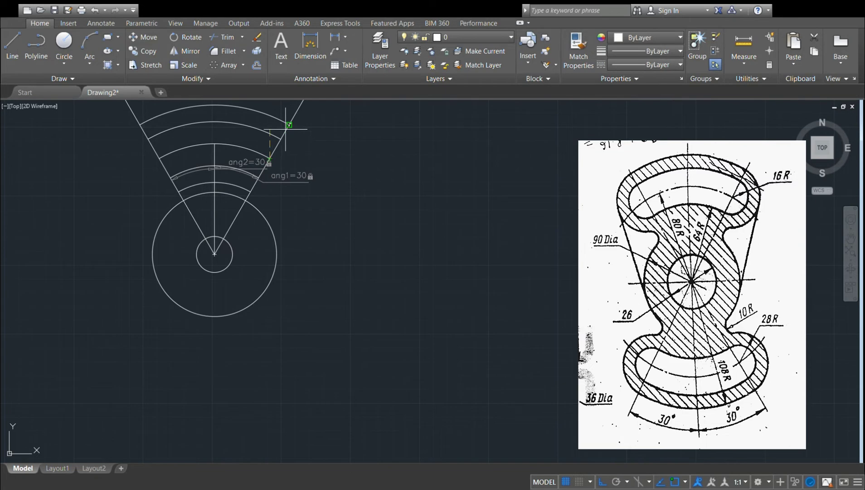
left_click(289, 124)
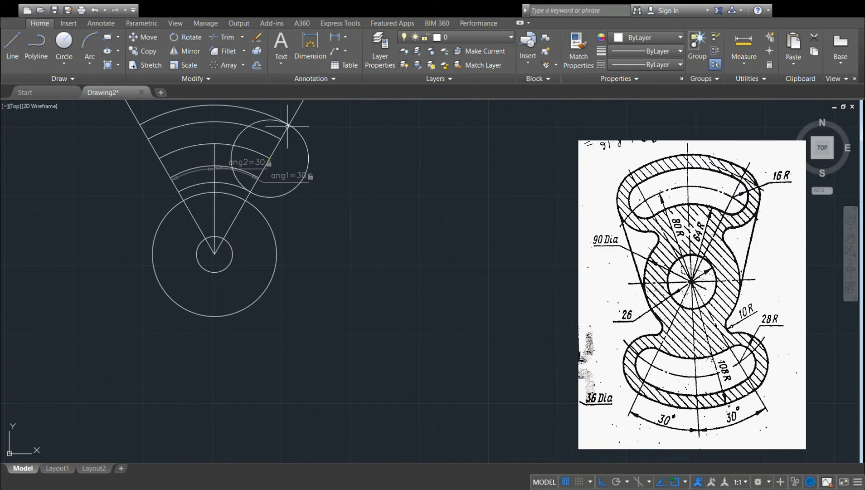
left_click(67, 42)
left_click(159, 158)
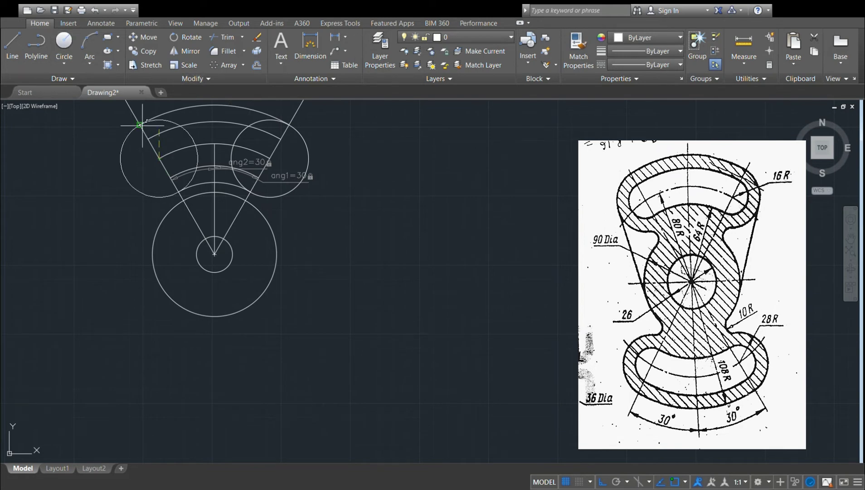
left_click(139, 124)
Step: Add smaller concentric inner circles inside both end boss circles
left_click(64, 43)
left_click(159, 159)
left_click(148, 141)
left_click(69, 45)
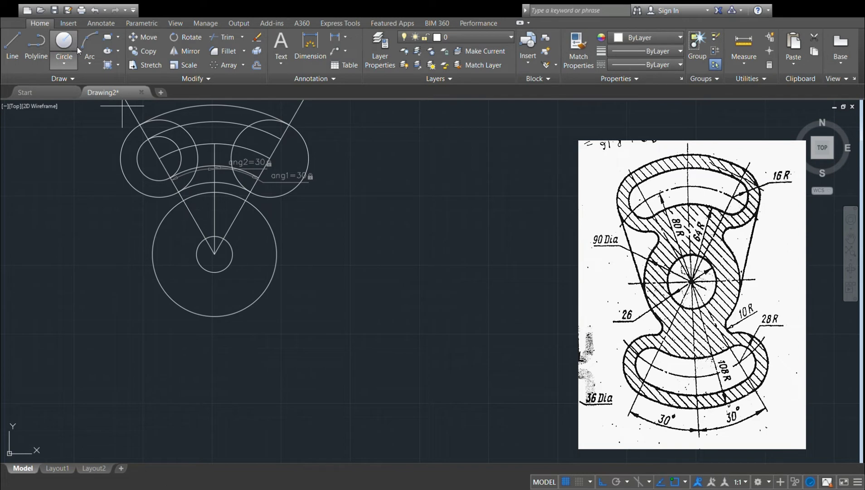
left_click(269, 158)
left_click(281, 139)
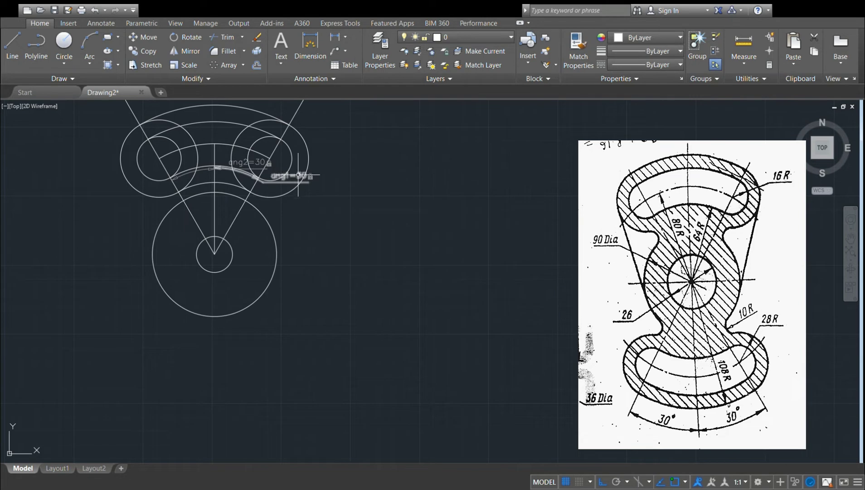
Step: Delete the two angle-constrained arcs, the arc between the inner circles, and the vertical centre line
left_click(297, 176)
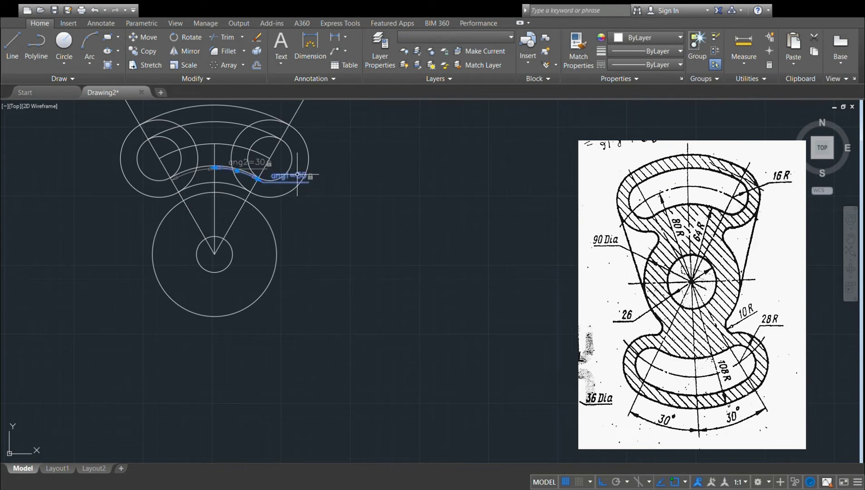
left_click(241, 162)
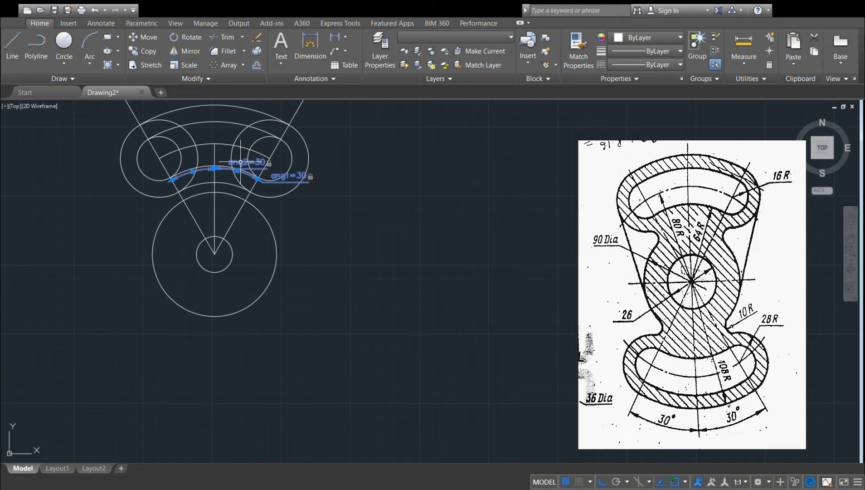
key("Delete")
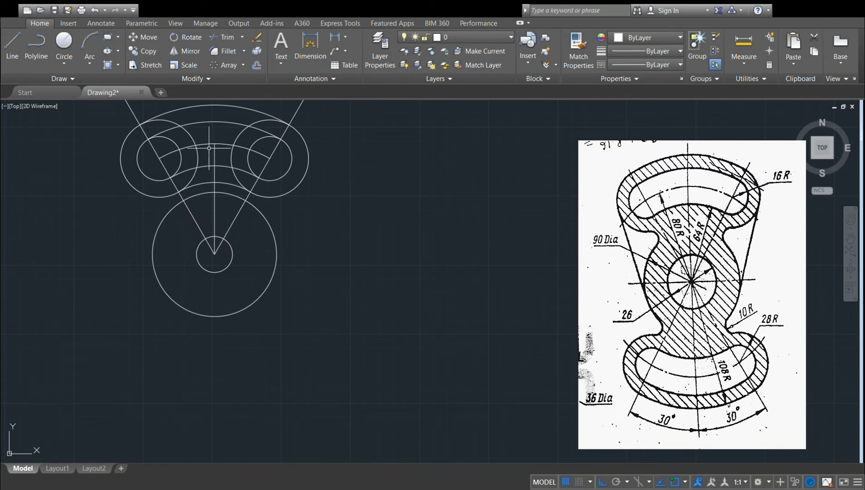
left_click(210, 143)
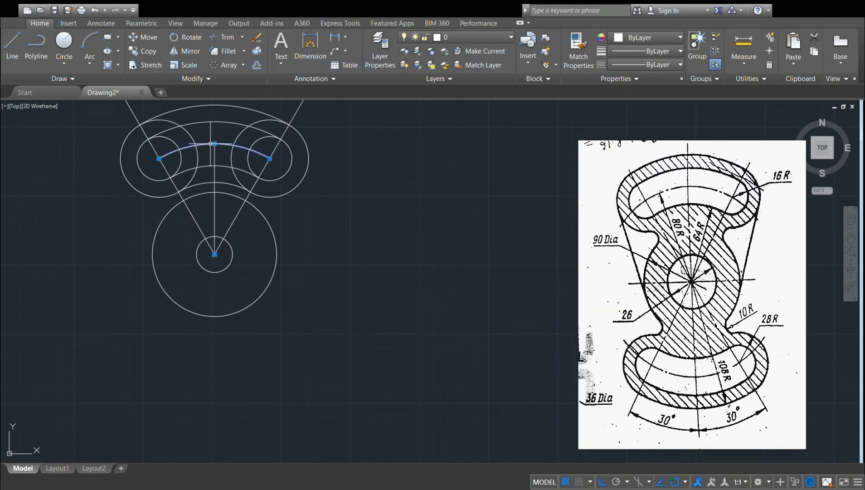
key("Delete")
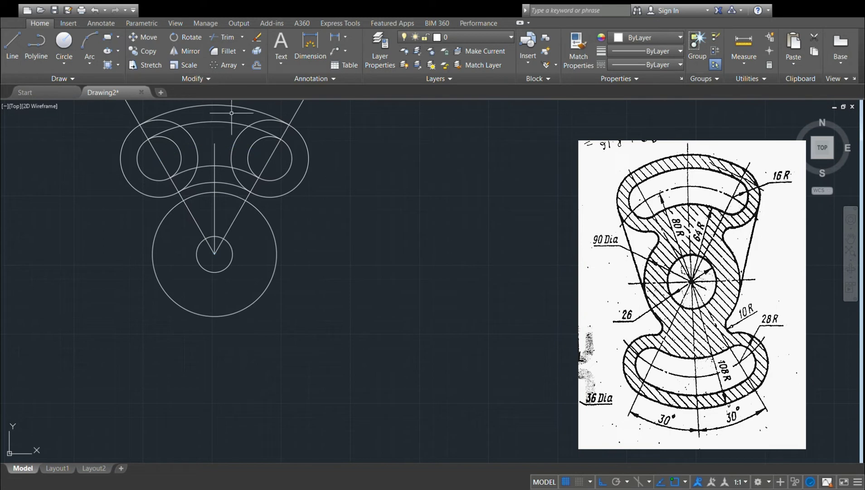
left_click(214, 145)
key("Delete")
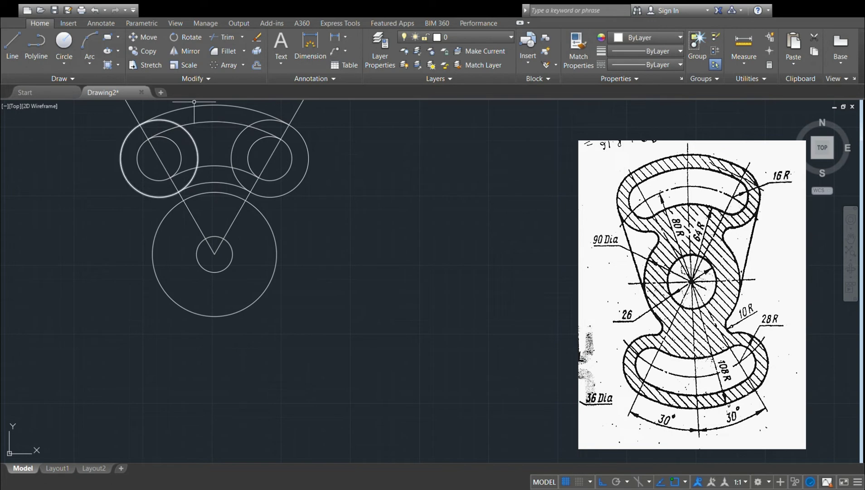
Step: Select the boss circles and connecting arcs as trim cutting edges
left_click(232, 36)
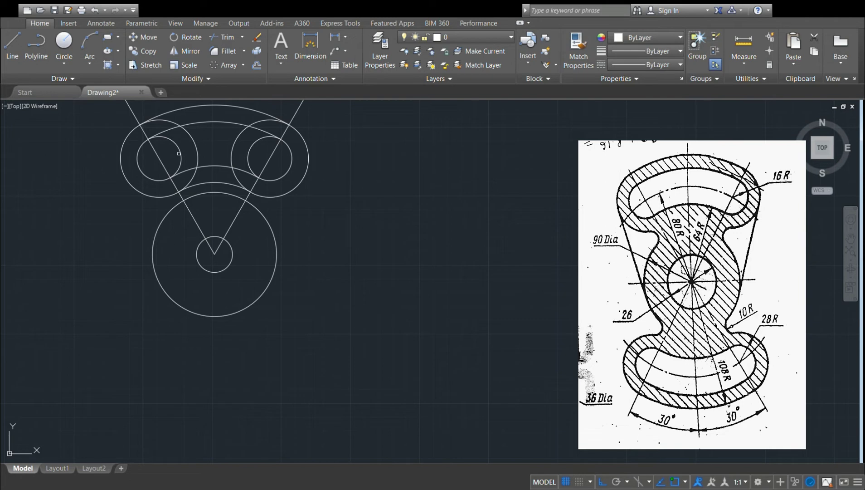
left_click(180, 152)
left_click(196, 151)
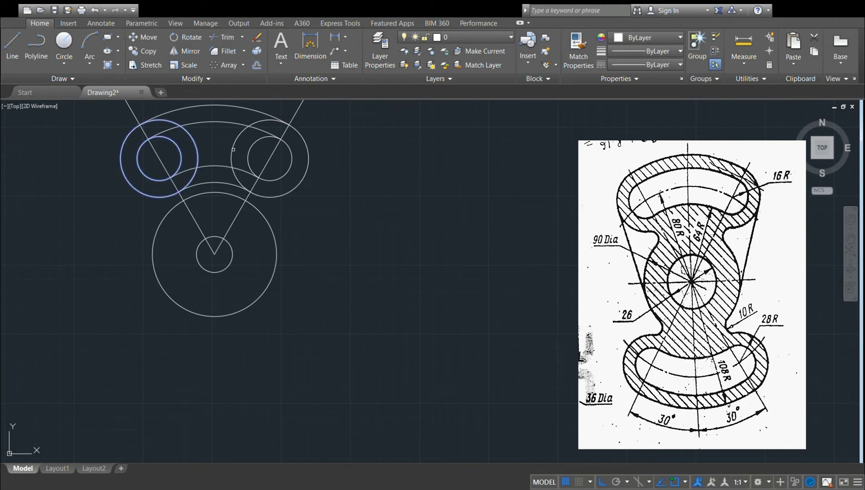
left_click(233, 149)
left_click(250, 151)
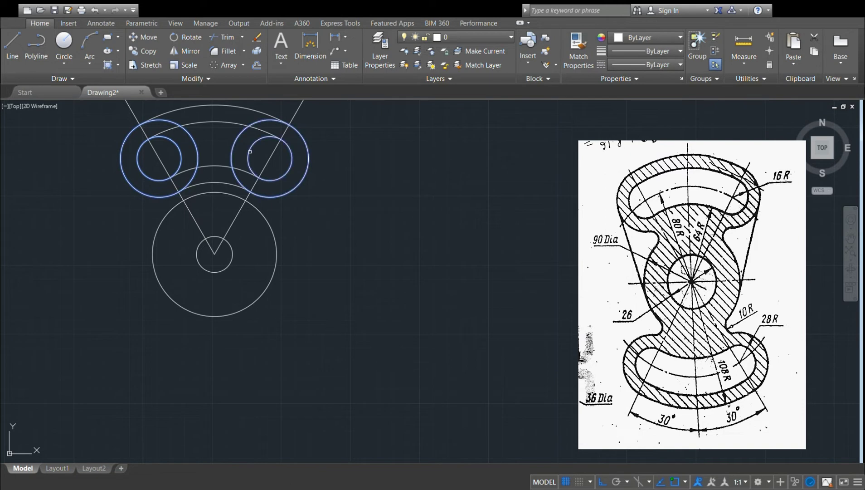
left_click(238, 124)
left_click(250, 109)
left_click(227, 167)
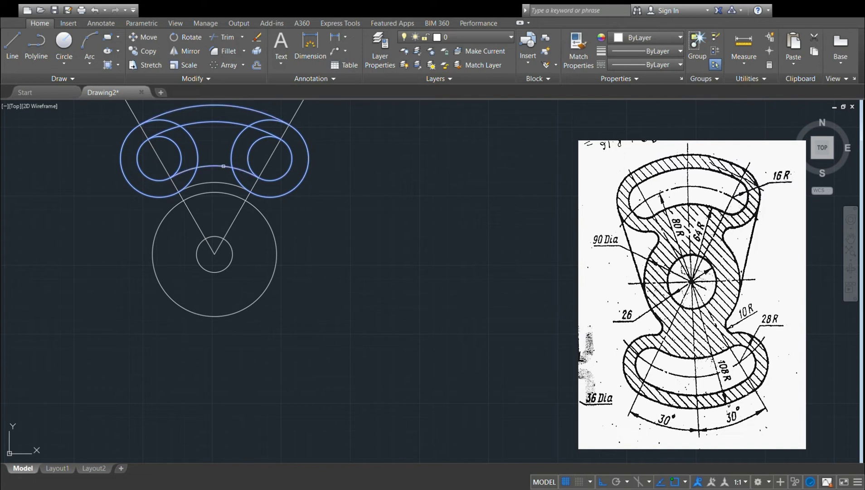
left_click(223, 184)
Step: Trim the overlapping circle and arc pieces into one closed curved slot outline
left_click(251, 147, "shift")
left_click(251, 146)
left_click(240, 137)
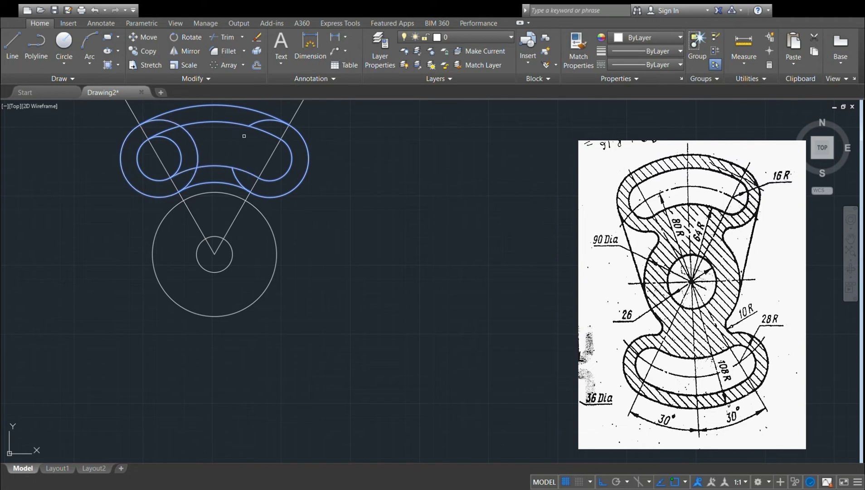
left_click(196, 145)
left_click(174, 141)
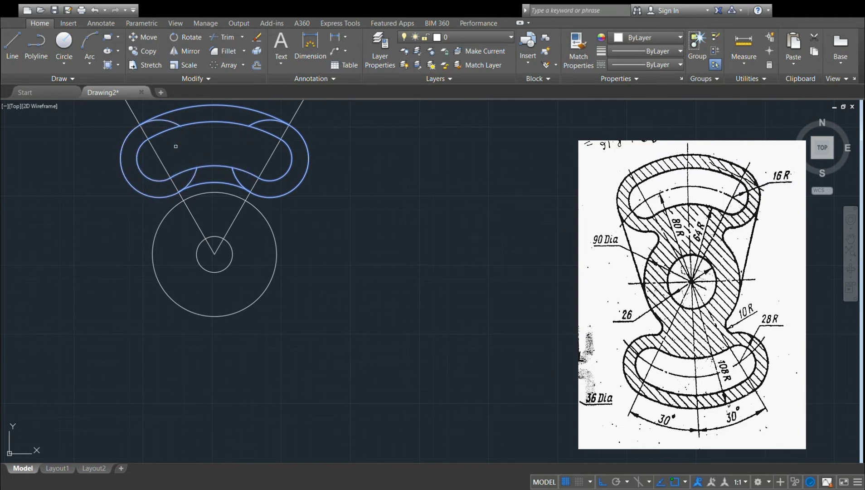
left_click(171, 118)
left_click(195, 176)
left_click(232, 175)
left_click(257, 119)
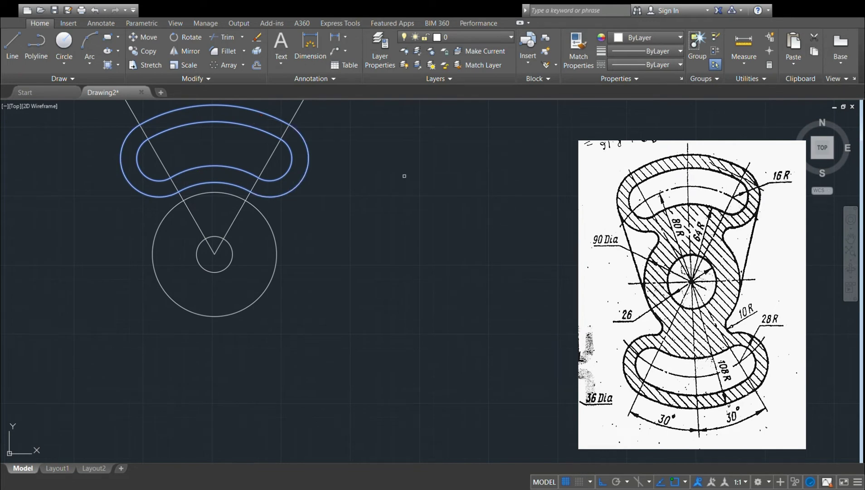
key("Escape")
key("Escape")
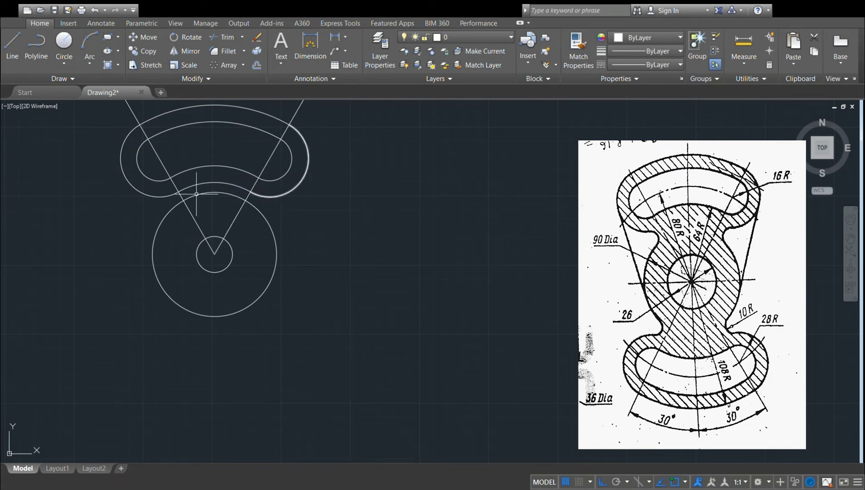
Step: Erase both 30° angled guide lines
left_click(240, 207)
key("Delete")
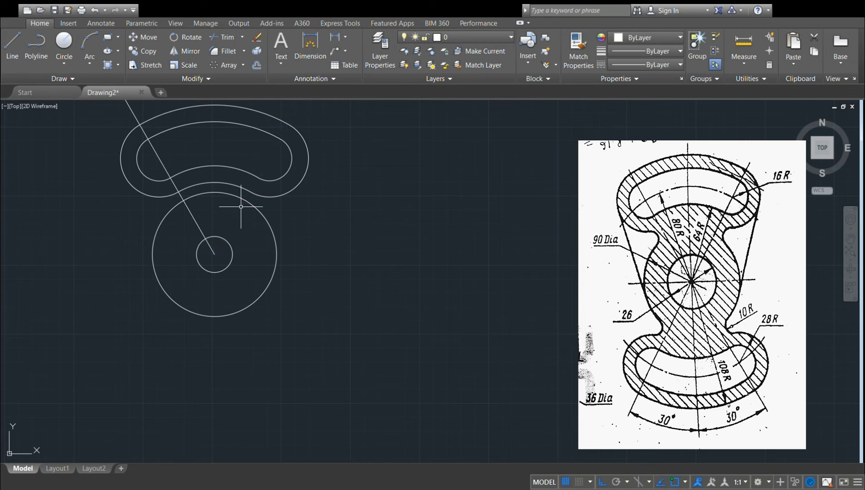
left_click(189, 210)
key("Delete")
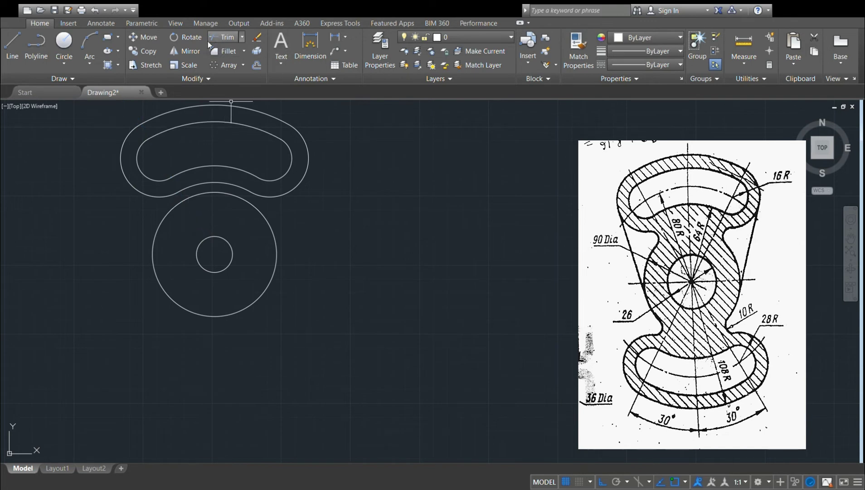
Step: Fillet the outer slot arcs into the 90 Dia hub circle on both sides and erase the leftover arc
left_click(230, 51)
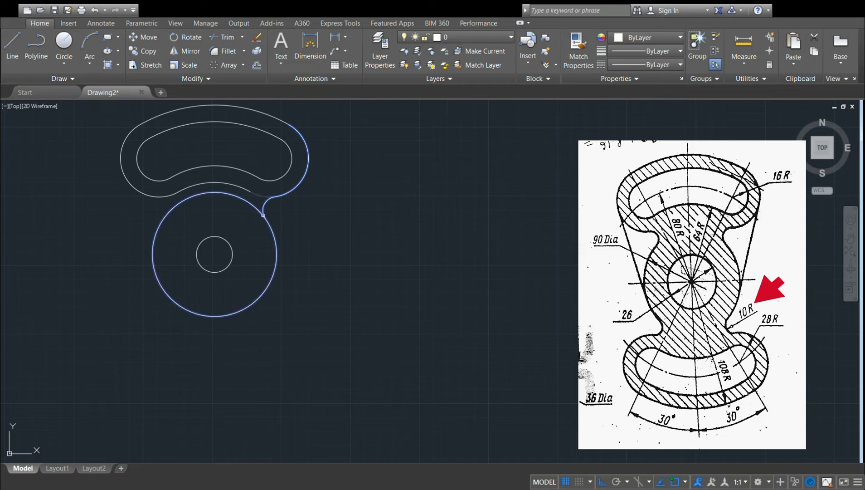
left_click(263, 215)
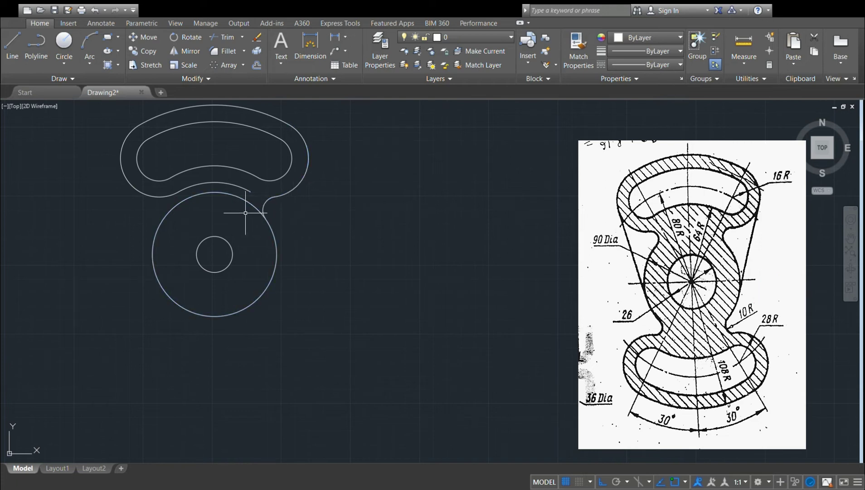
key("space")
left_click(172, 193)
left_click(174, 205)
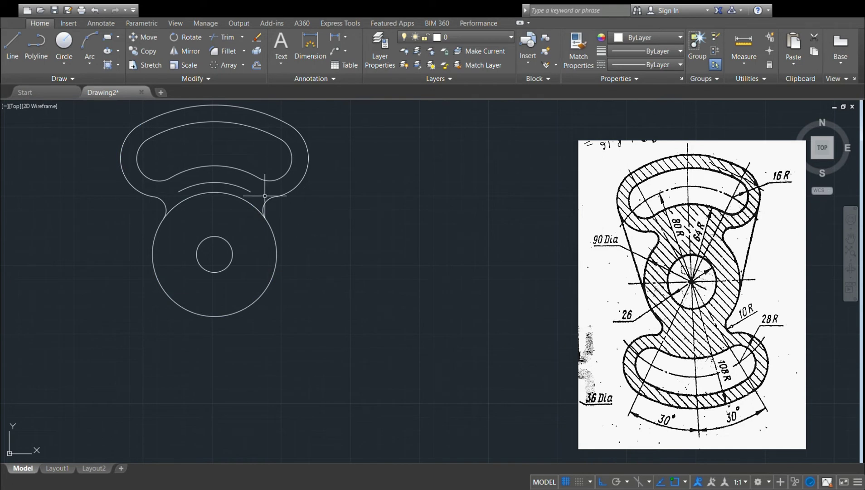
left_click(232, 185)
key("Delete")
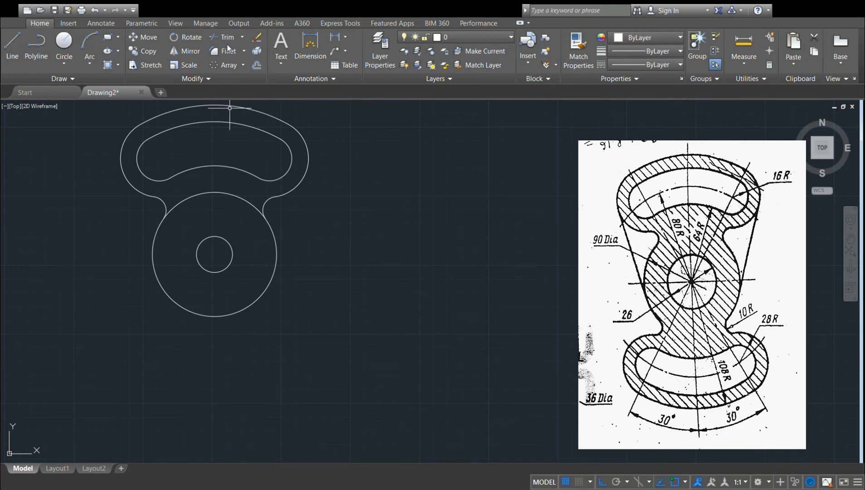
Step: Fillet the hub circle into the upper-left and upper-right arcs
left_click(226, 50)
left_click(217, 193)
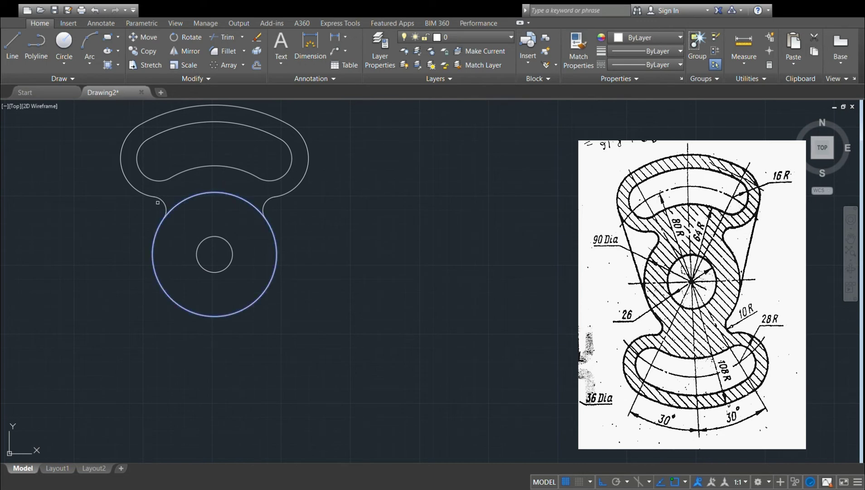
left_click(163, 204)
left_click(264, 204)
Step: Trim the circle's top arc between the two new fillets with TR
type("tr")
key("Return")
left_click(236, 196)
key("Escape")
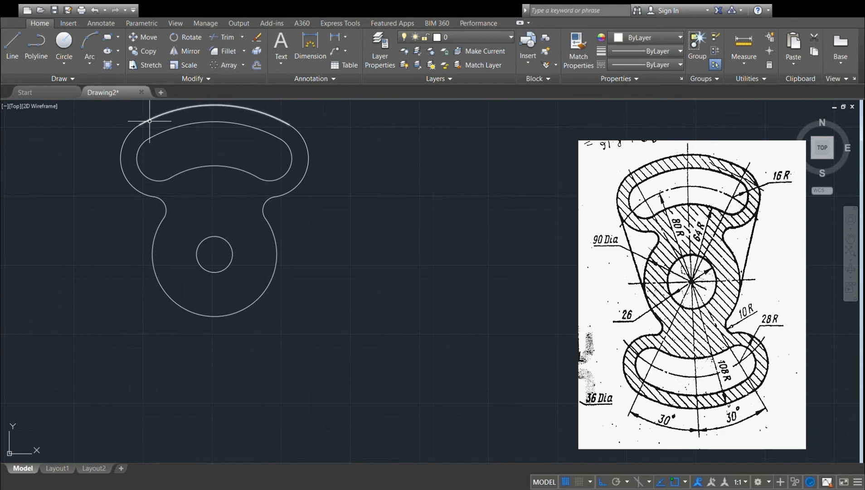
Step: Select the upper loop's inner and outer arcs plus both fillet arcs
left_click(168, 112)
left_click(168, 129)
left_click(139, 147)
left_click(216, 166)
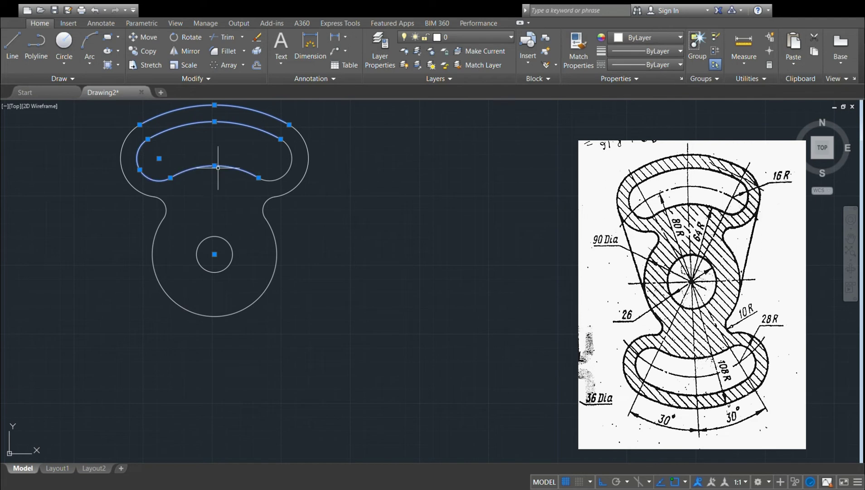
left_click(290, 159)
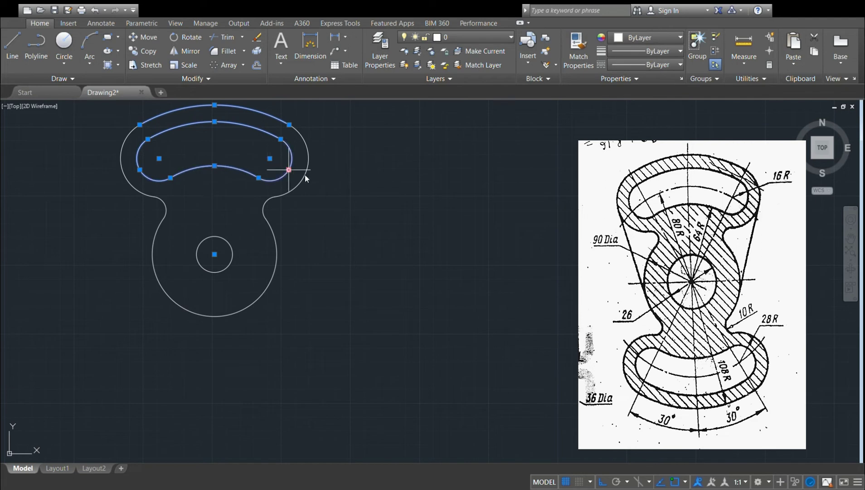
left_click(307, 145)
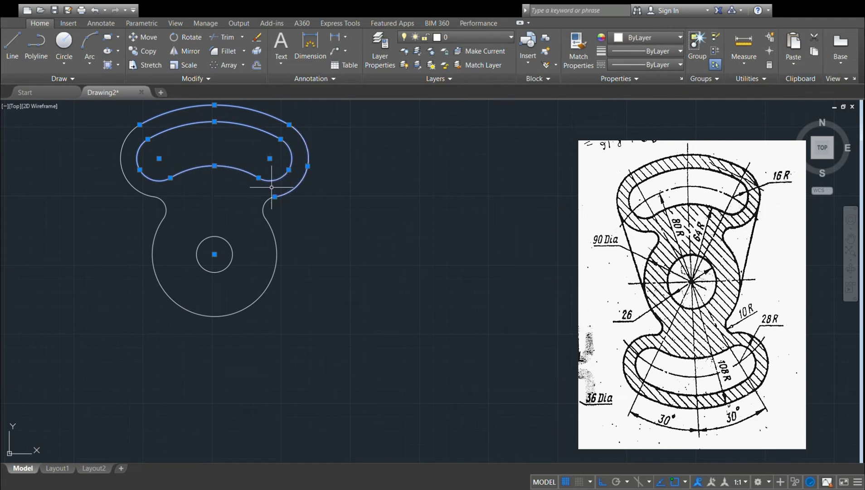
left_click(264, 210)
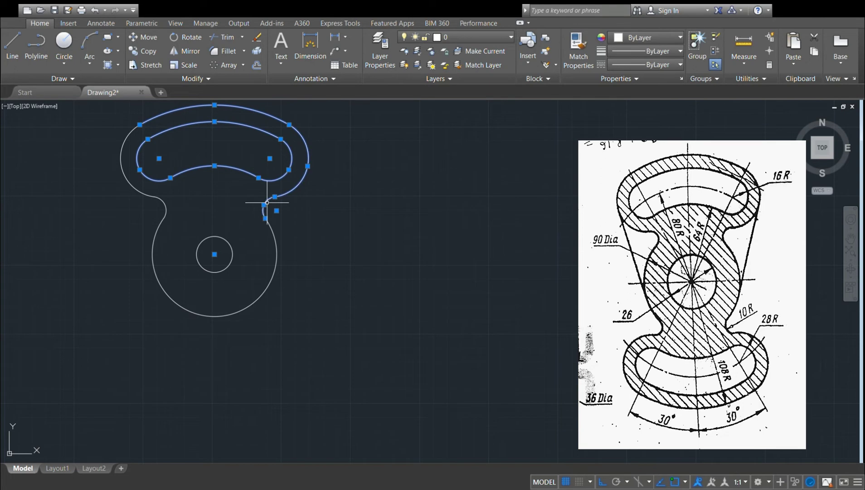
left_click(164, 207)
left_click(145, 193)
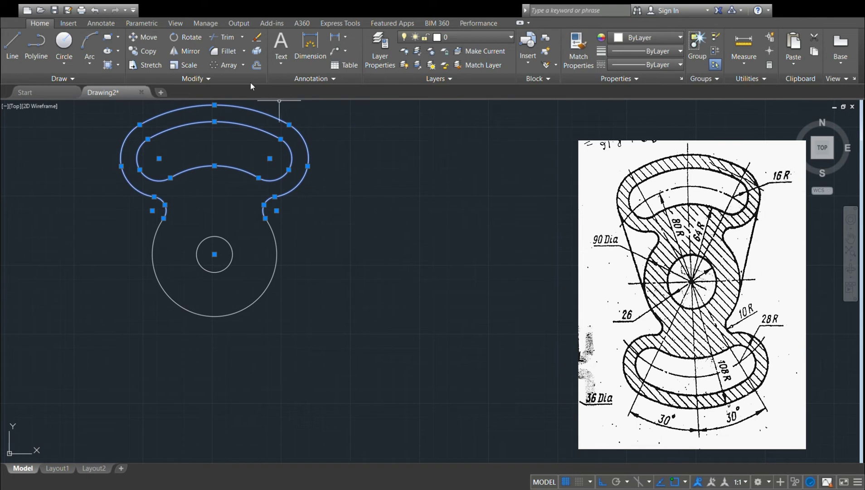
Step: Mirror the selection below across the hub centre, keeping the originals
left_click(188, 49)
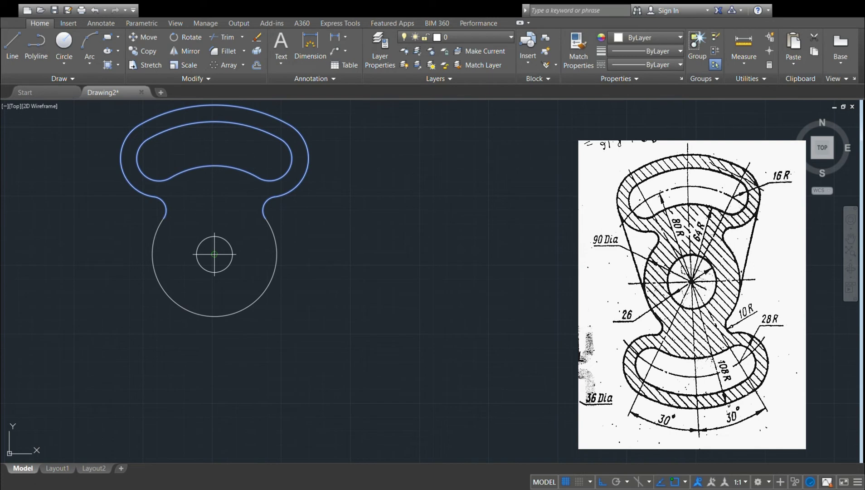
left_click(214, 254)
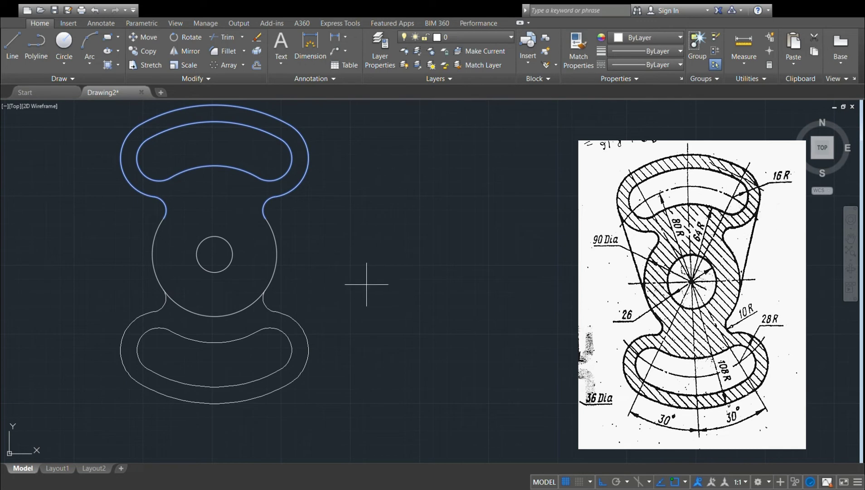
key("Escape")
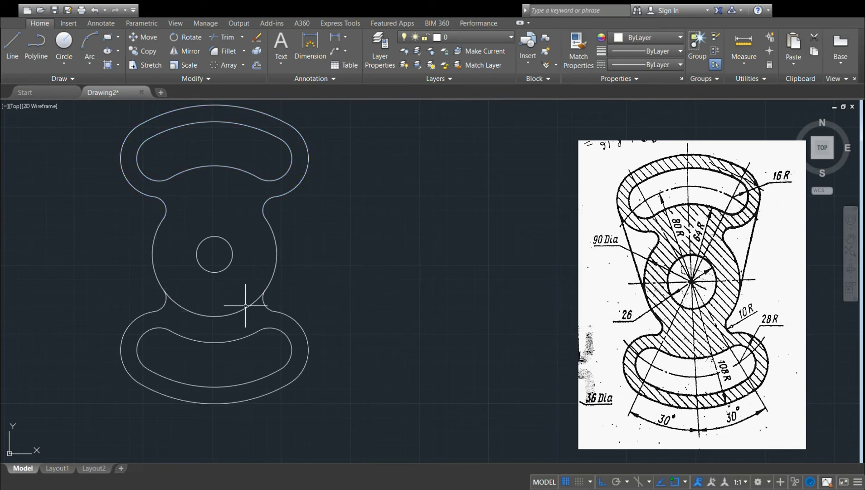
Step: Trim away the 90 Dia circle's bottom arc between the lower fillets
left_click(223, 40)
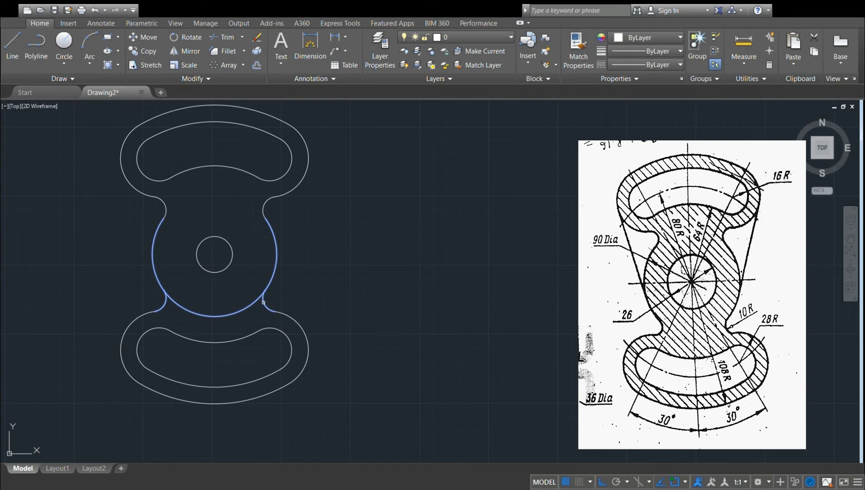
left_click(238, 312)
key("Escape")
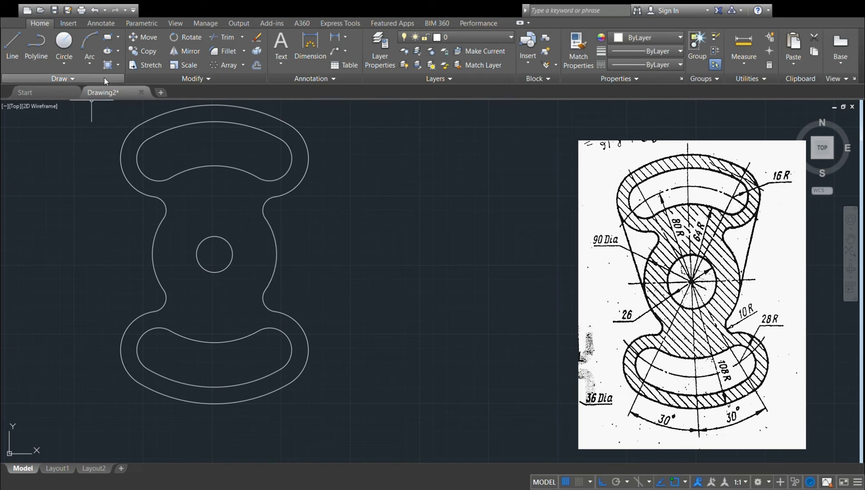
Step: Hatch the part's solid body with ANSI31, leaving both slots and the centre hole clear
left_click(108, 66)
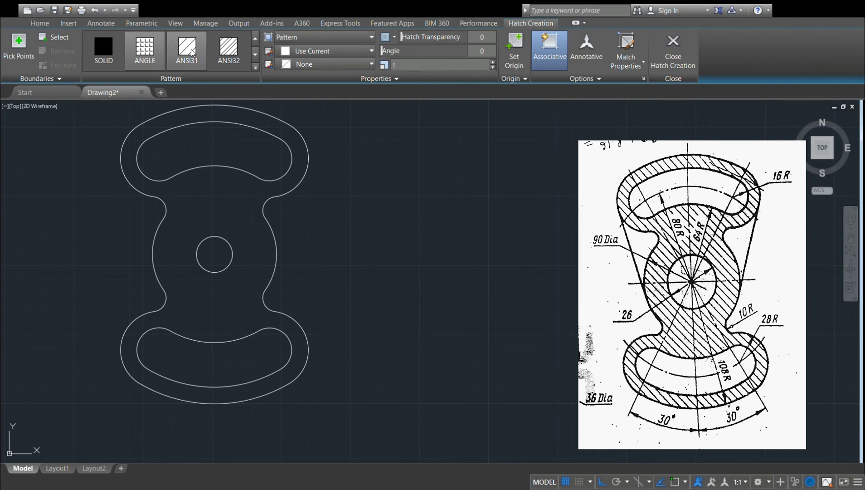
left_click(192, 51)
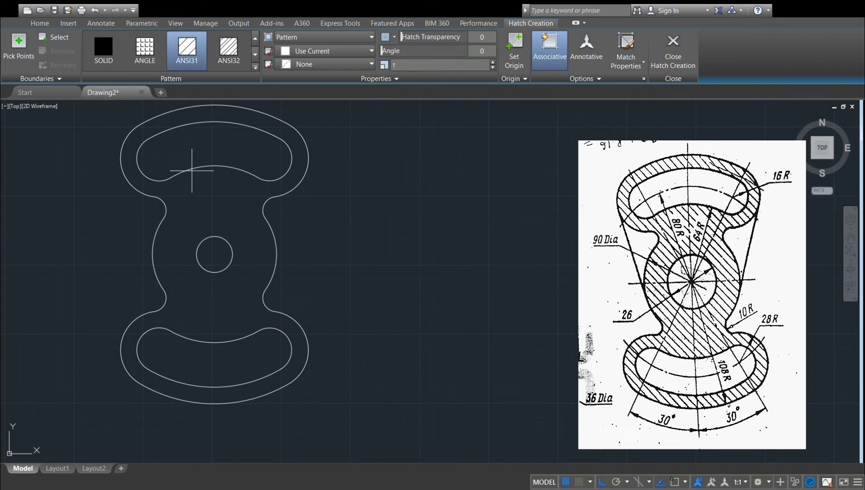
left_click(193, 195)
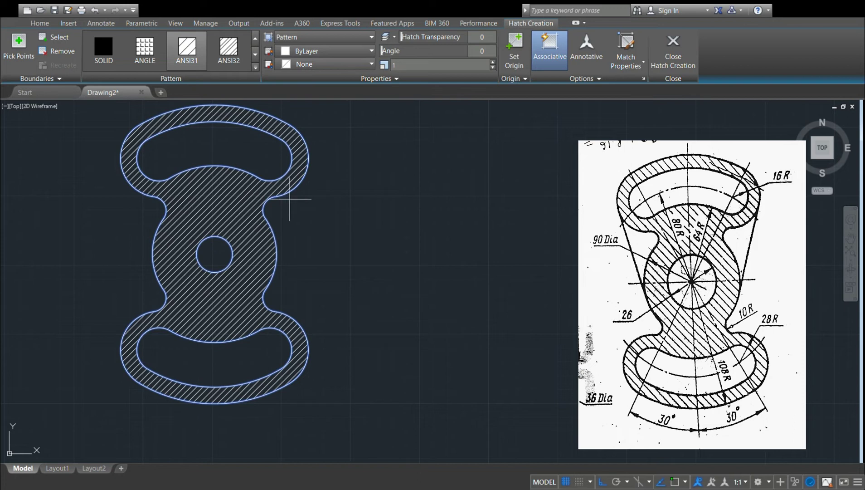
key("Return")
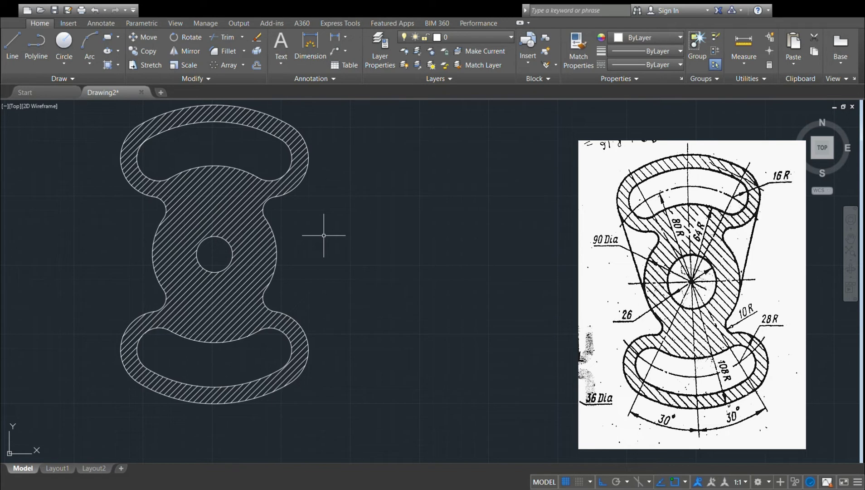
Step: Add an R45 radius dimension to the hub's right arc
left_click(312, 46)
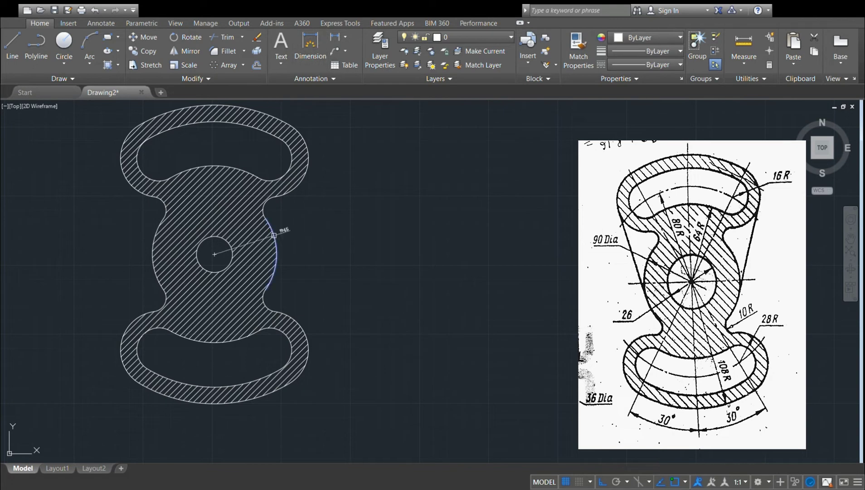
left_click(274, 234)
left_click(275, 238)
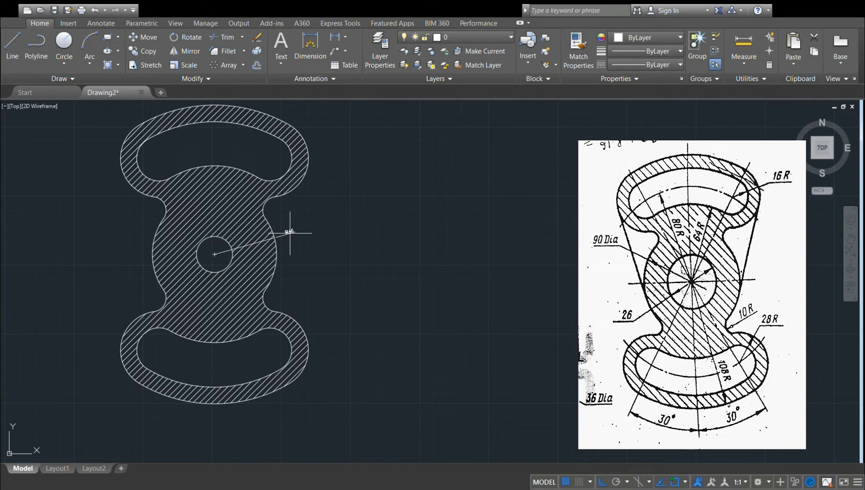
left_click(294, 230)
Step: Add an R16 radius dimension to the upper loop's inner arc
left_click(306, 55)
left_click(312, 54)
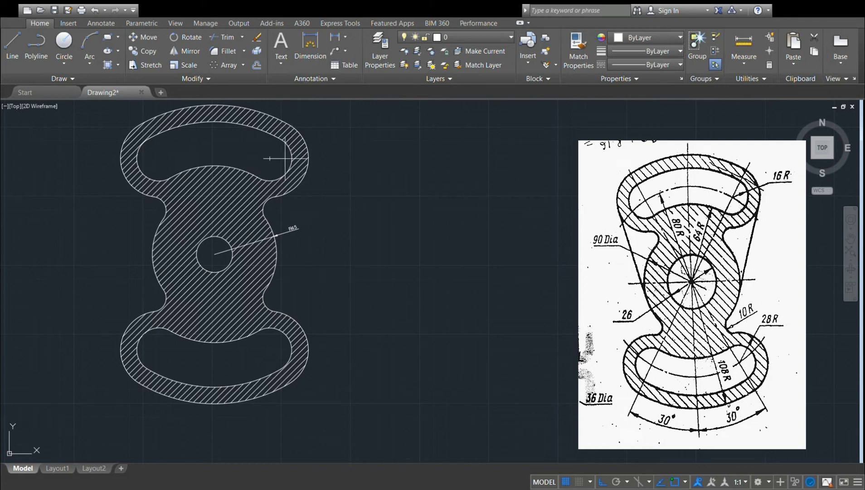
key("Escape")
key("space")
left_click(284, 177)
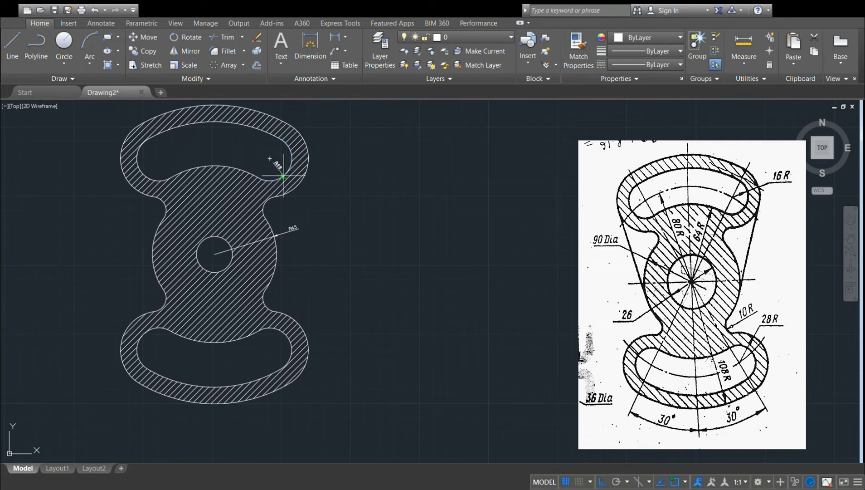
left_click(309, 206)
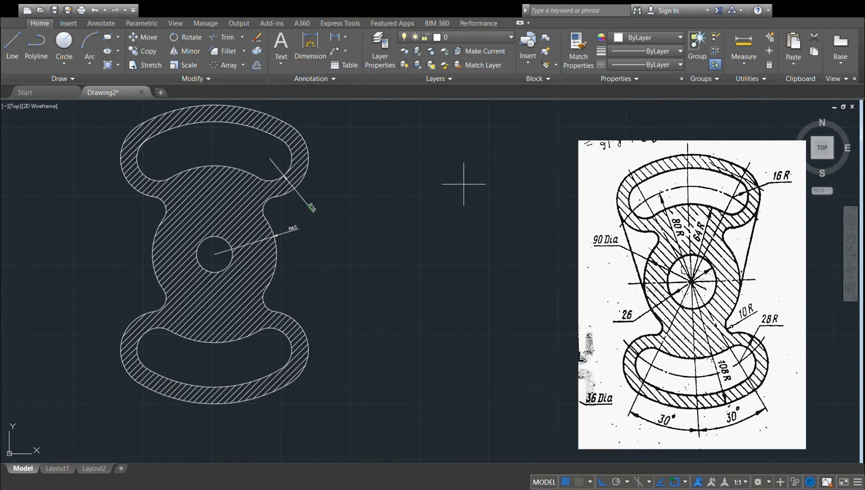
Step: Pan the finished hatched part aside to leave an empty drawing area
left_click(850, 237)
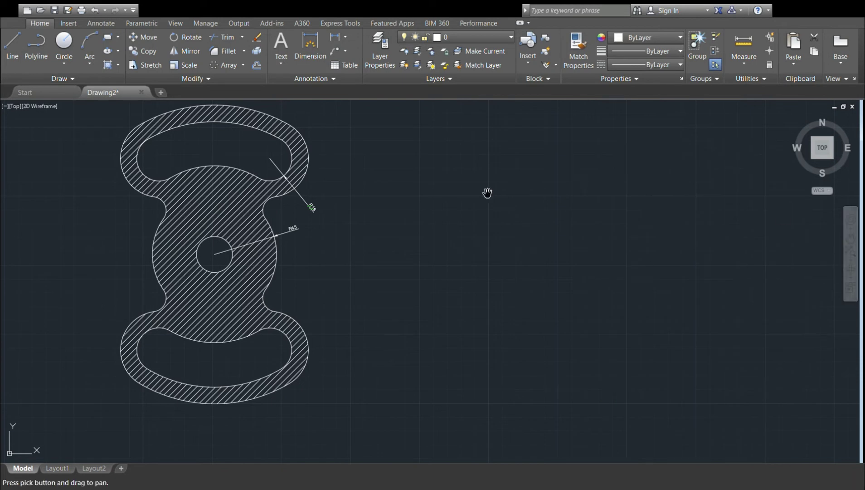
mouse_move(340, 212)
left_mouse_down()
mouse_move(263, 203)
mouse_move(1, 206)
left_mouse_up()
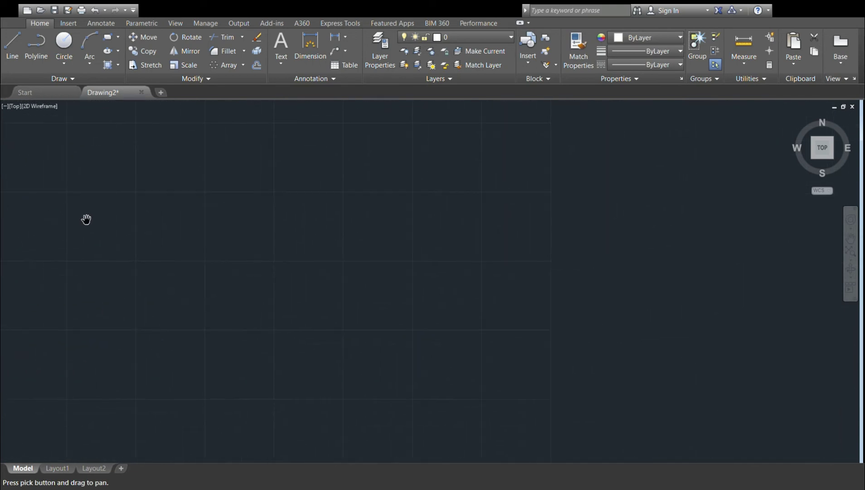
key("Escape")
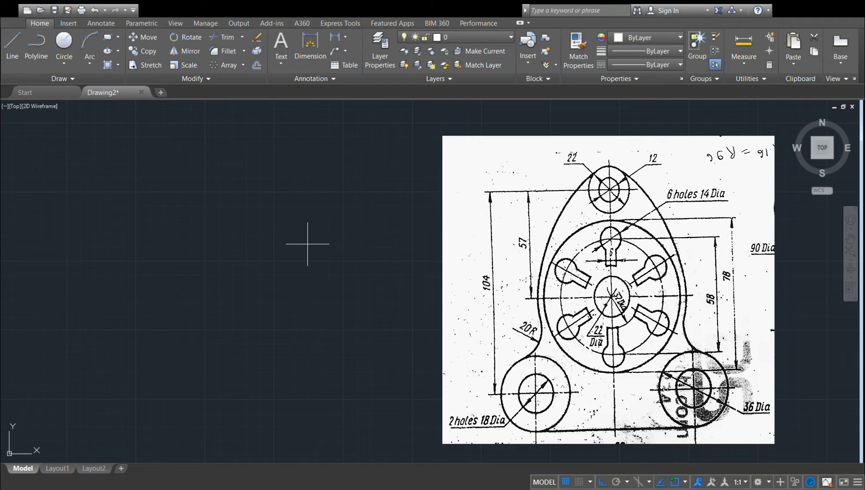
Step: Draw a horizontal base line across the empty area
left_click(64, 45)
key("Escape")
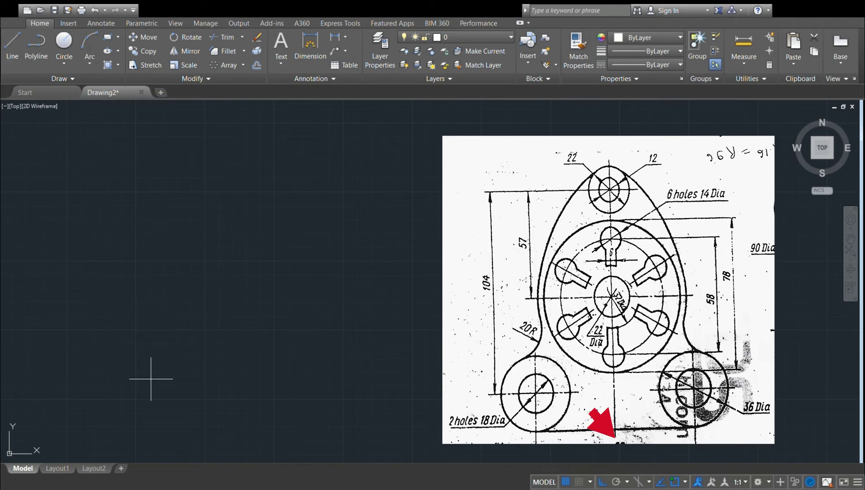
left_click(137, 388)
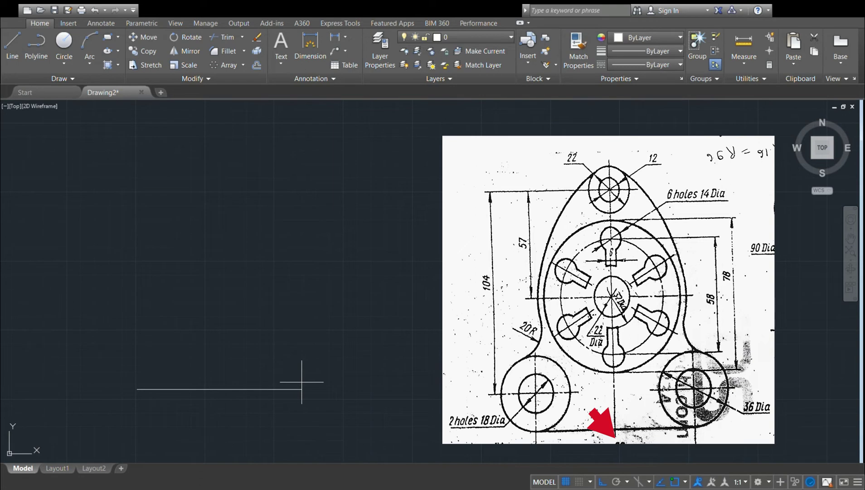
left_click(261, 388)
key("Escape")
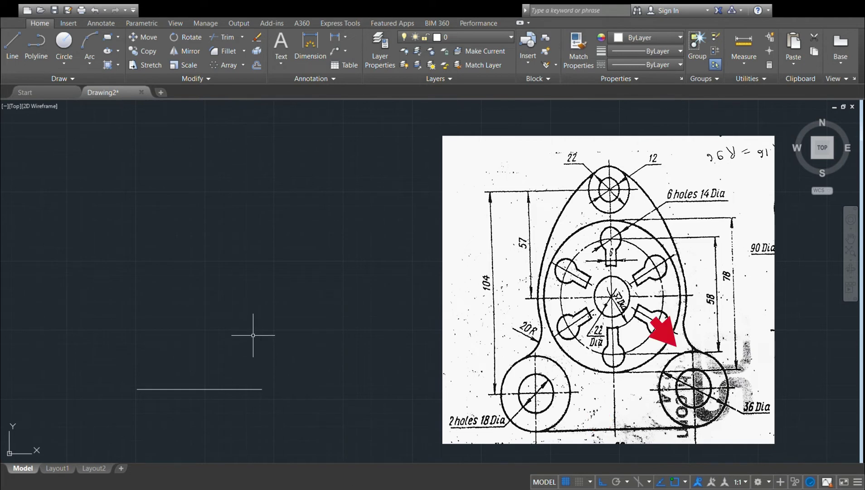
Step: Draw a short vertical line rising from the base line's right end
left_click(12, 45)
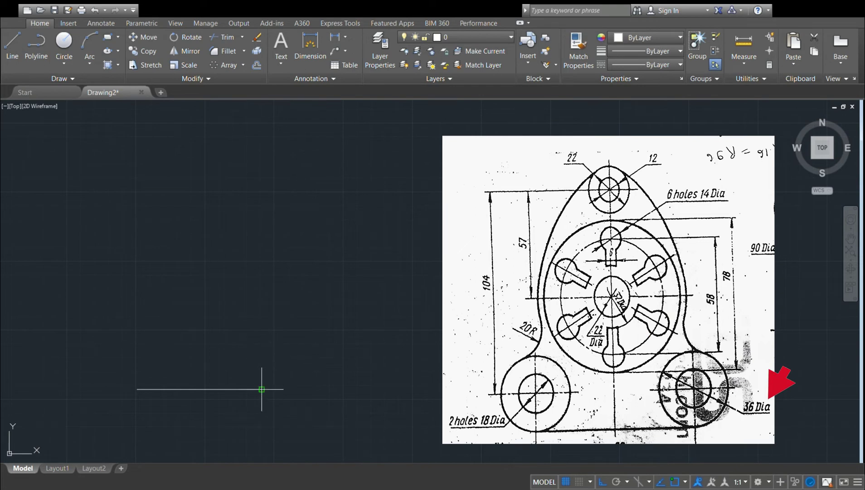
left_click(262, 389)
left_click(260, 357)
key("Return")
left_click(60, 40)
Step: Draw a radius 9 boss circle on the vertical line's top with a concentric smaller hole circle
left_click(261, 364)
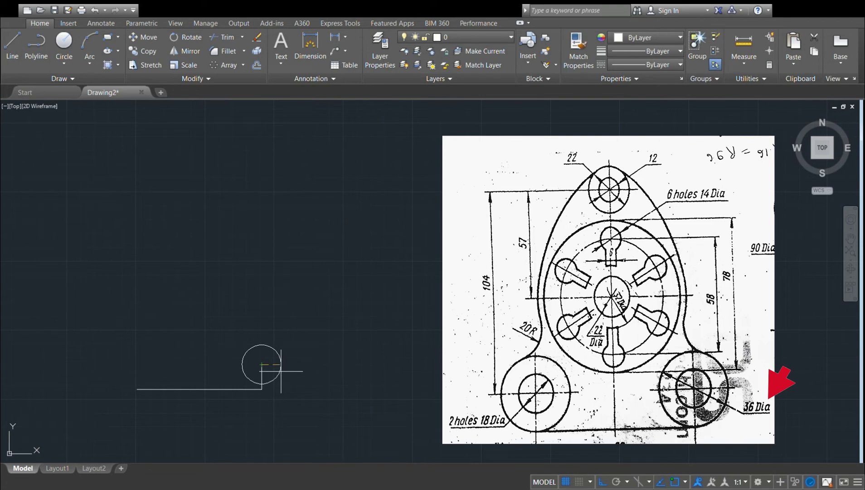
type("9")
key("Return")
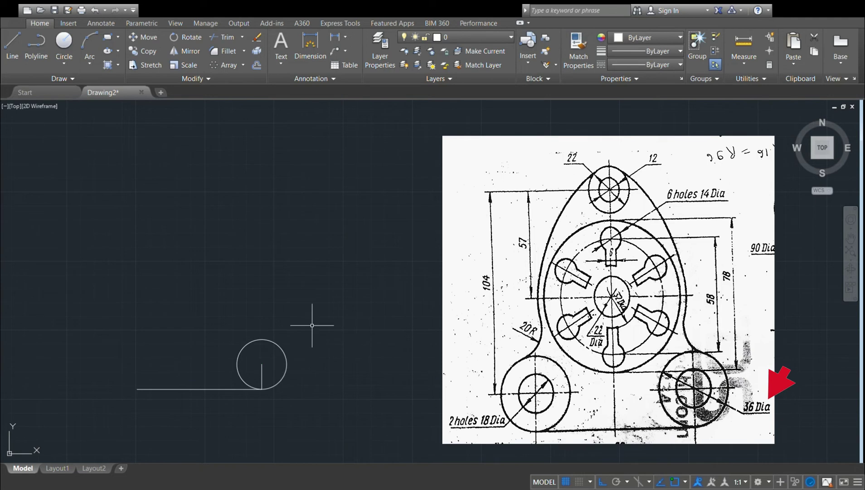
left_click(69, 46)
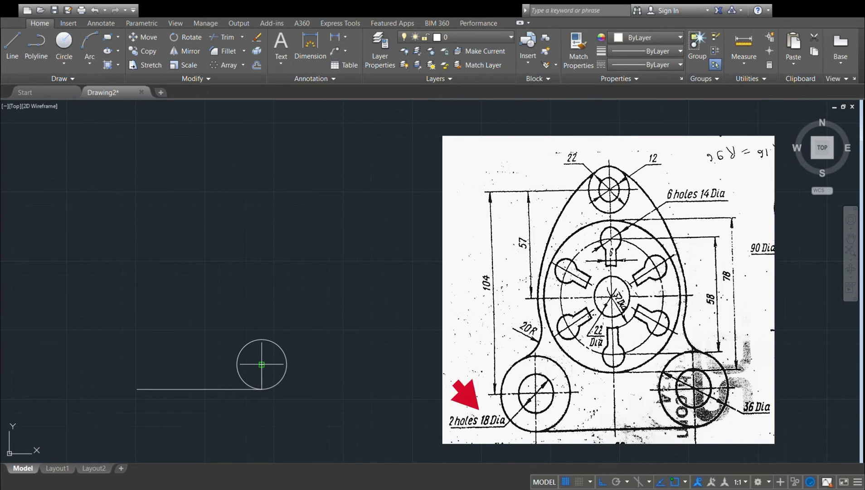
left_click(261, 364)
key("Return")
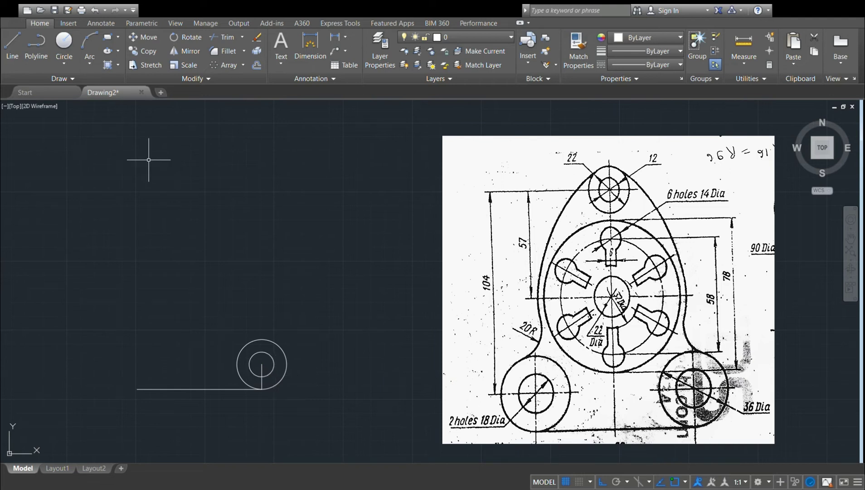
Step: Mirror the two concentric circles to the base line's left end and delete the stray vertical line
left_click(201, 53)
left_click(260, 339)
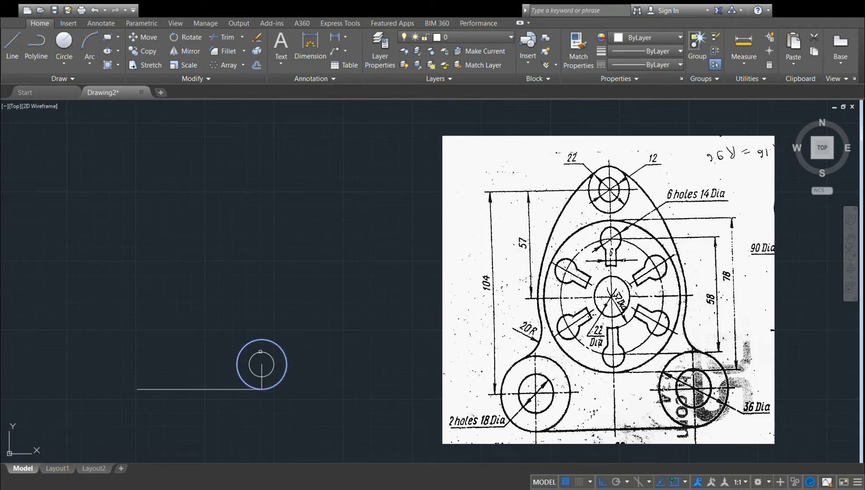
left_click(260, 352)
key("Return")
left_click(199, 389)
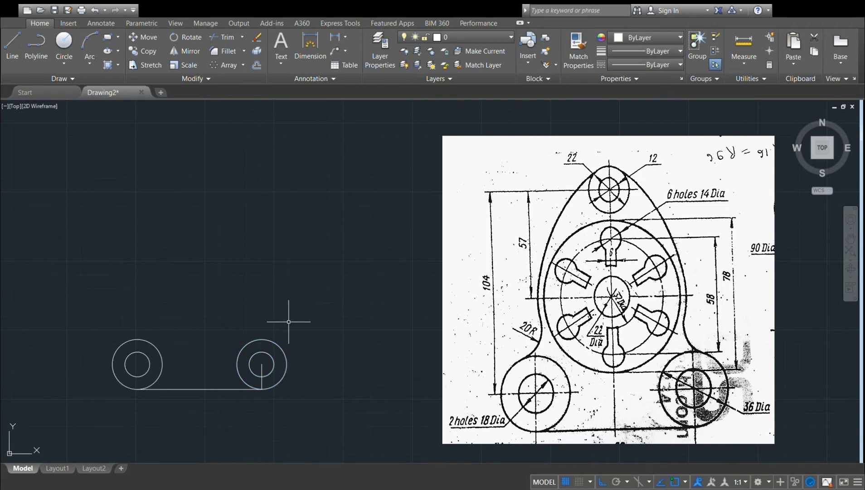
left_click(262, 380)
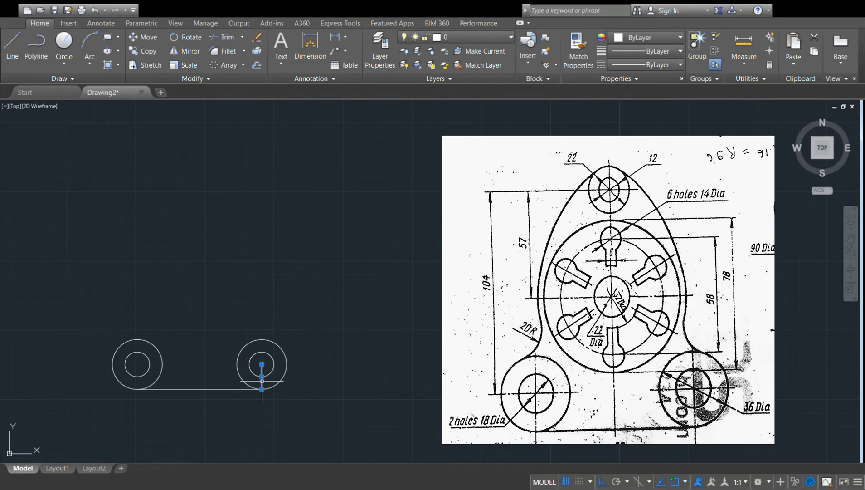
key("Delete")
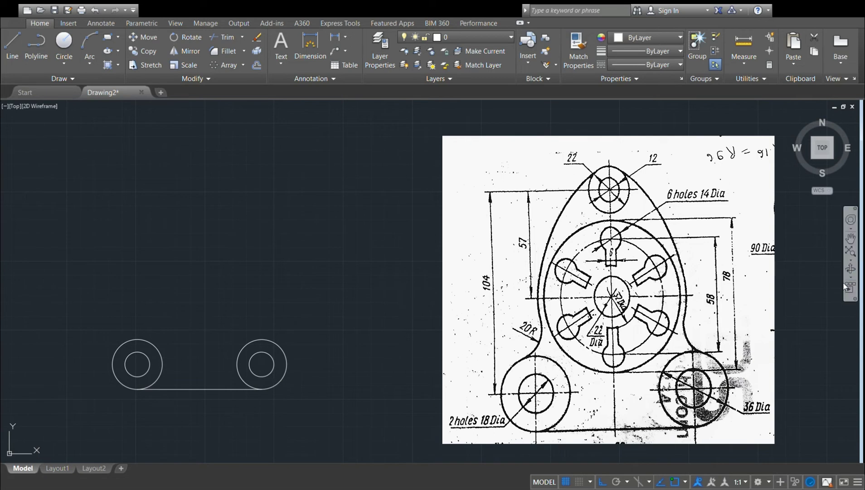
Step: Draw a 78-unit vertical line straight up from the right boss circle's top quadrant
left_click(851, 239)
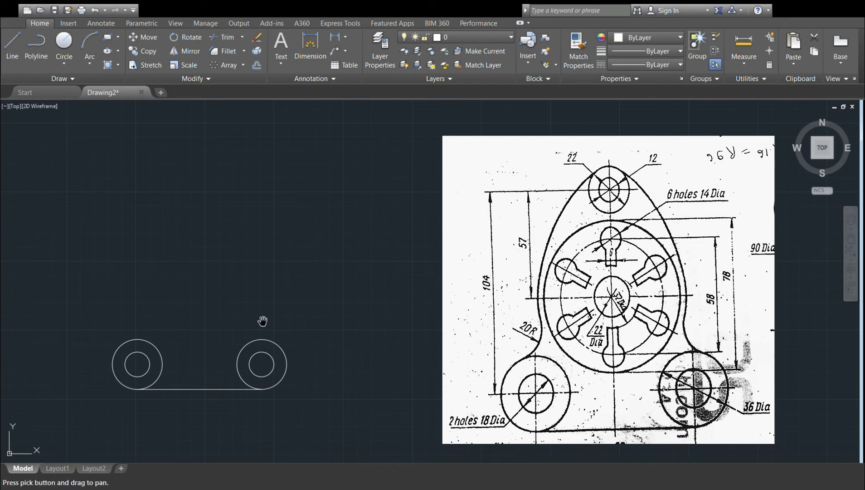
left_click_drag(223, 335, 211, 297)
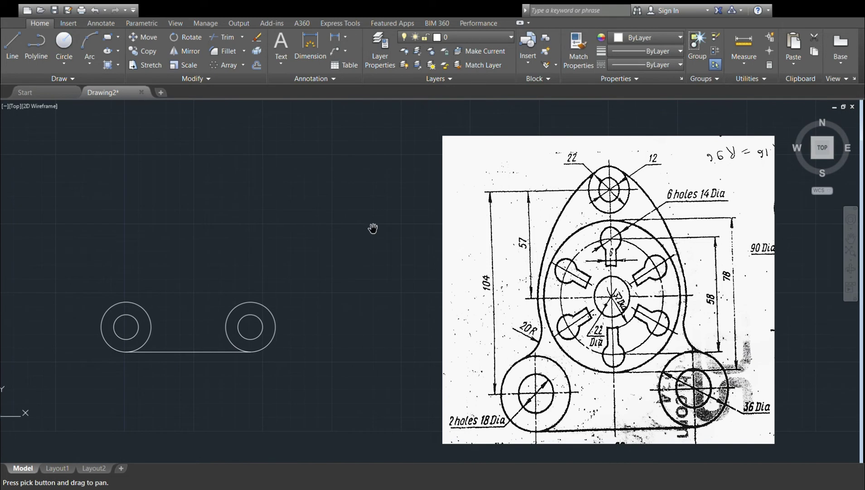
key("Escape")
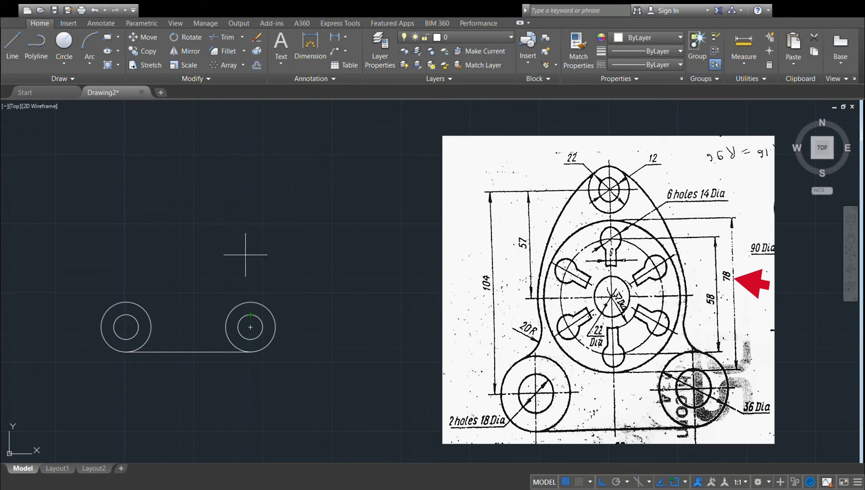
left_click(250, 314)
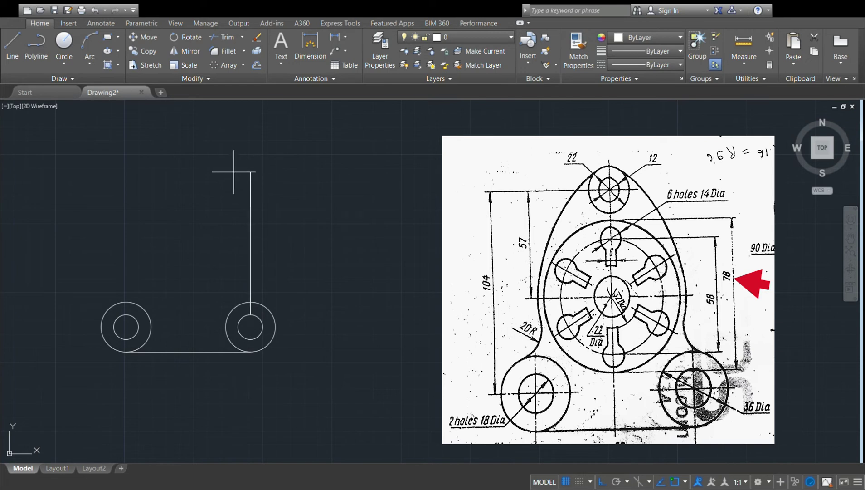
type("78")
key("Return")
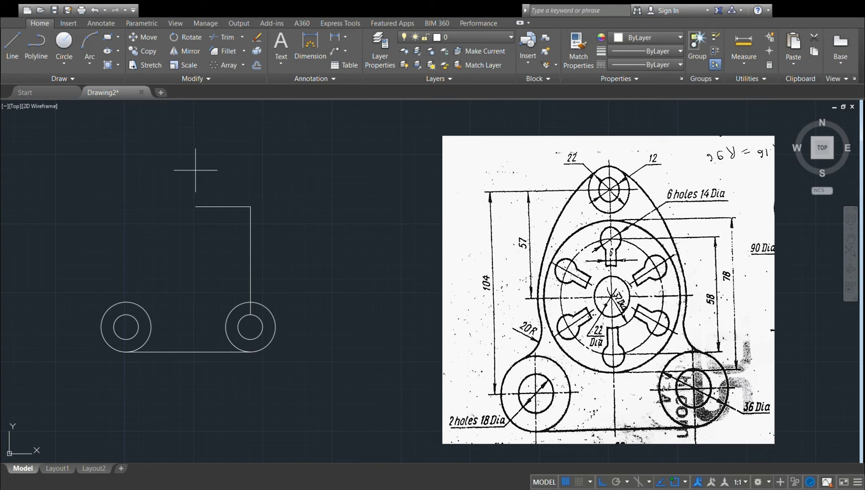
key("Escape")
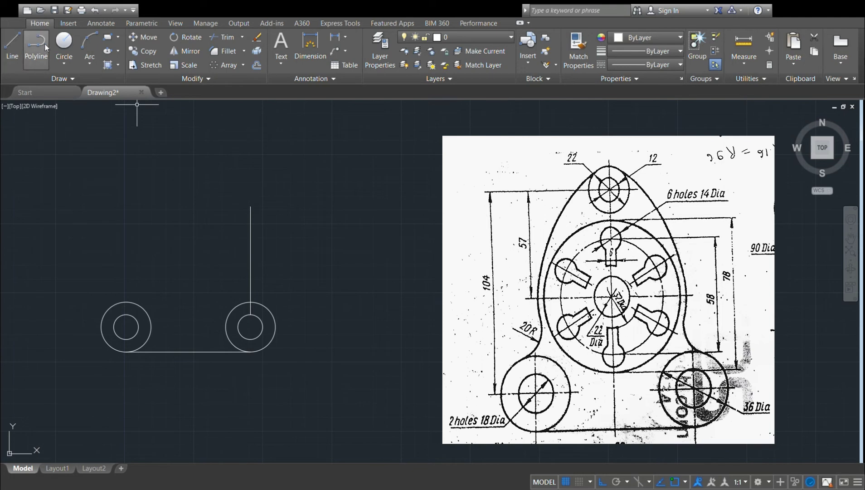
Step: Place a circle's centre midway between the bosses, level with a point on the vertical line
left_click(61, 43)
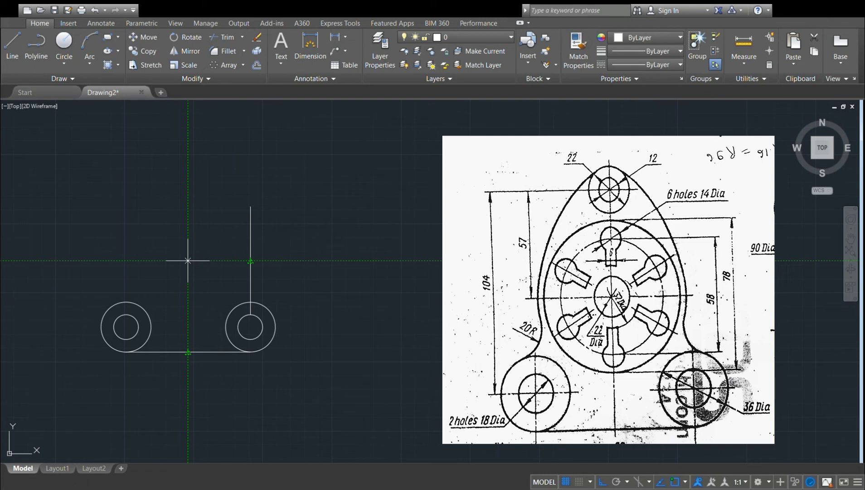
left_click(187, 260)
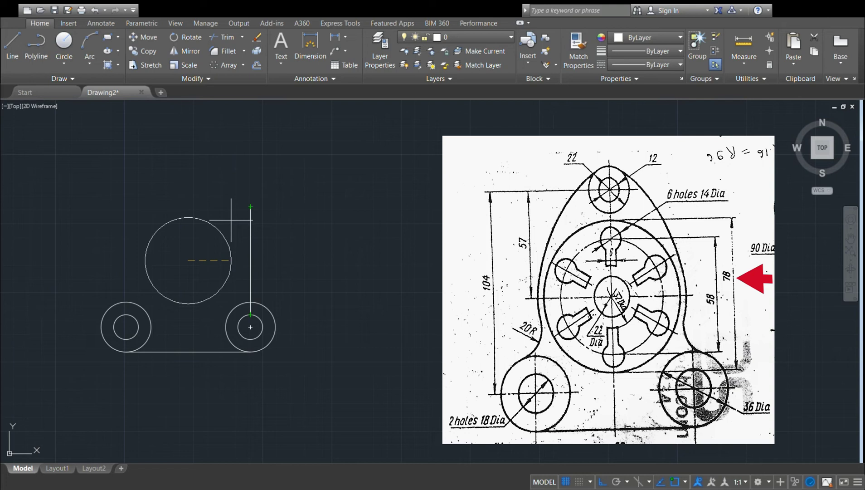
Step: Make the hub circle radius 39 and add a concentric radius-11 core circle
type("39")
key("Return")
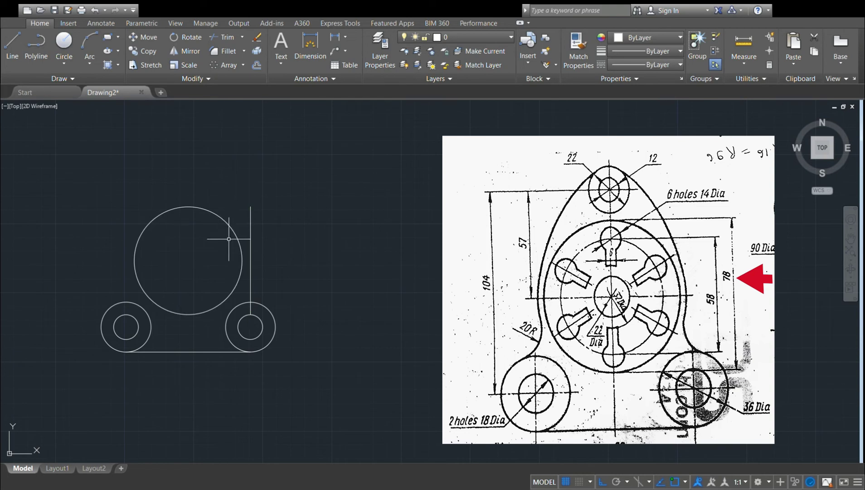
left_click(64, 43)
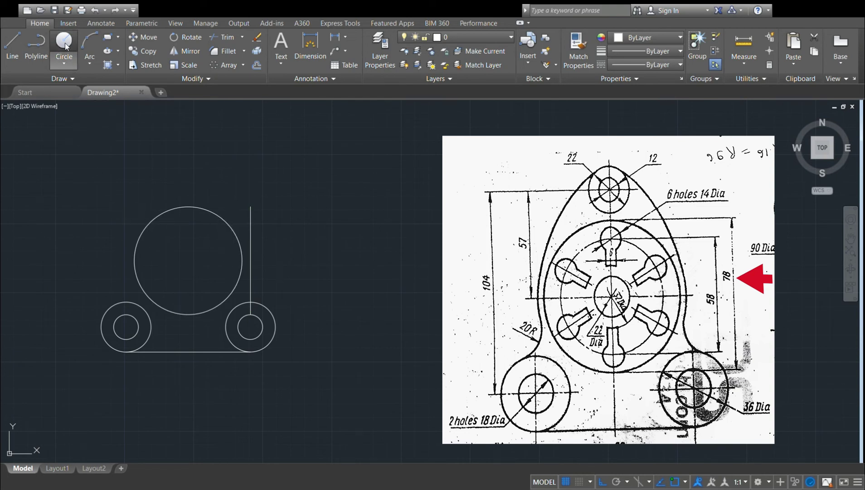
left_click(194, 264)
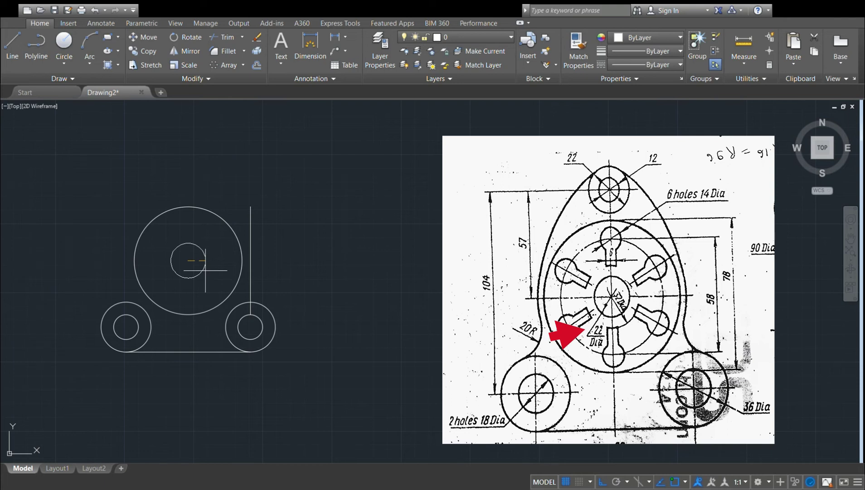
type("11")
key("Return")
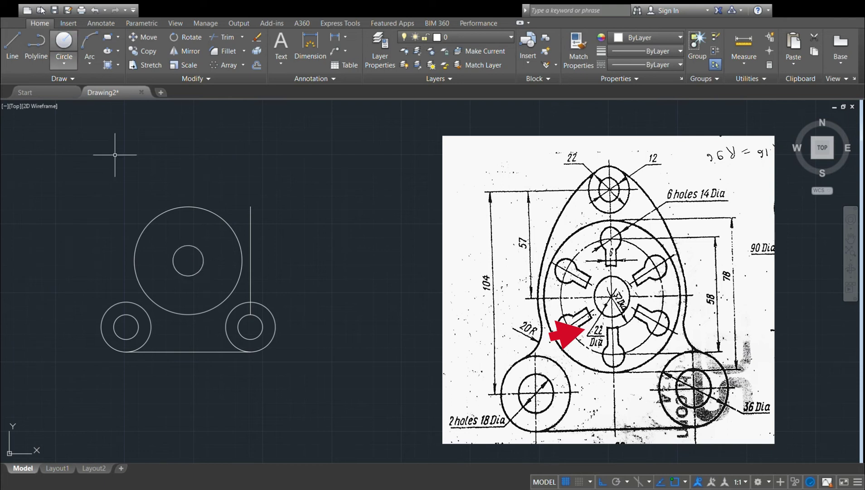
Step: Add two more concentric circles at the hub centre, sized by picked points
left_click(75, 55)
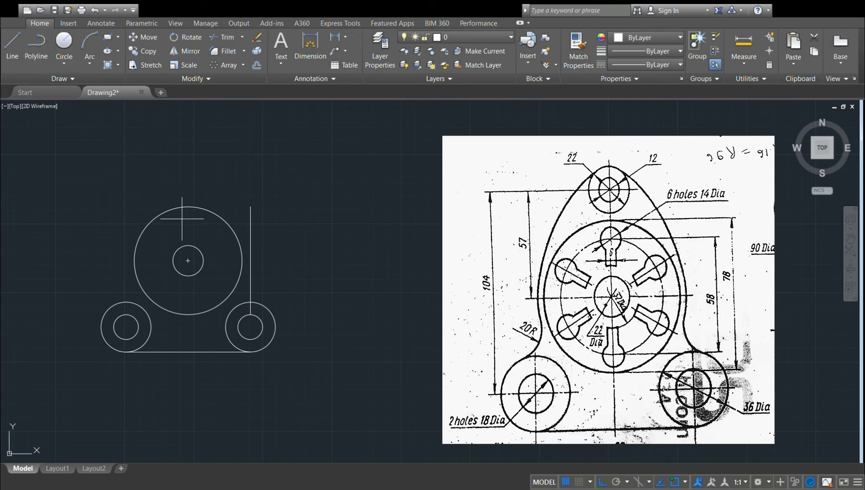
left_click(188, 261)
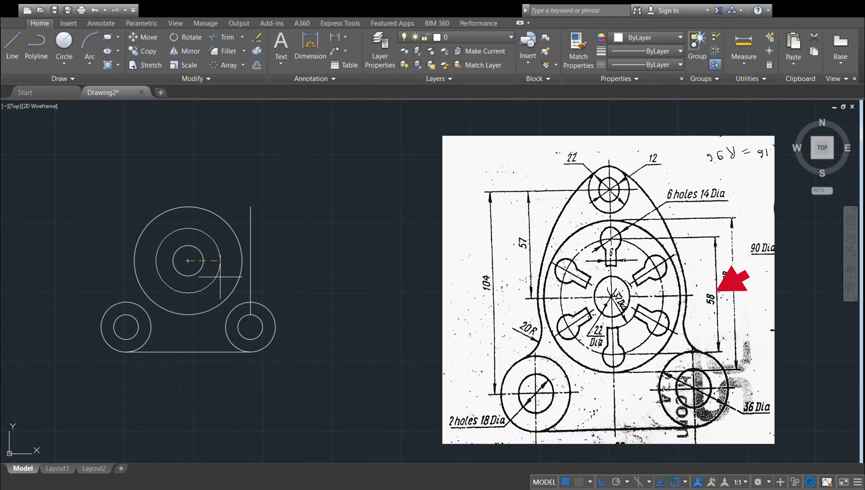
left_click(203, 261)
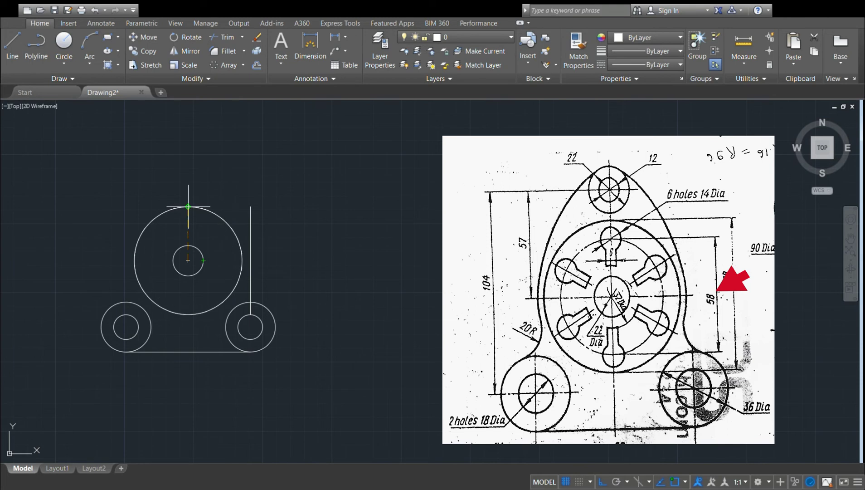
left_click(188, 260)
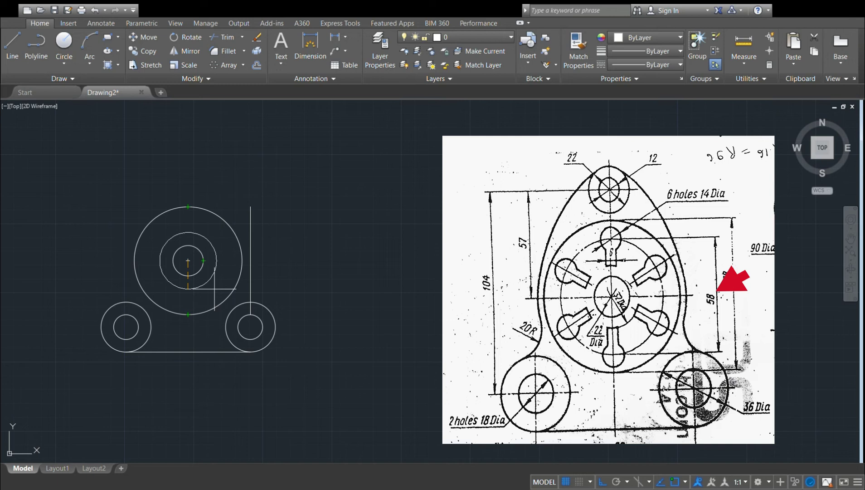
left_click(214, 288)
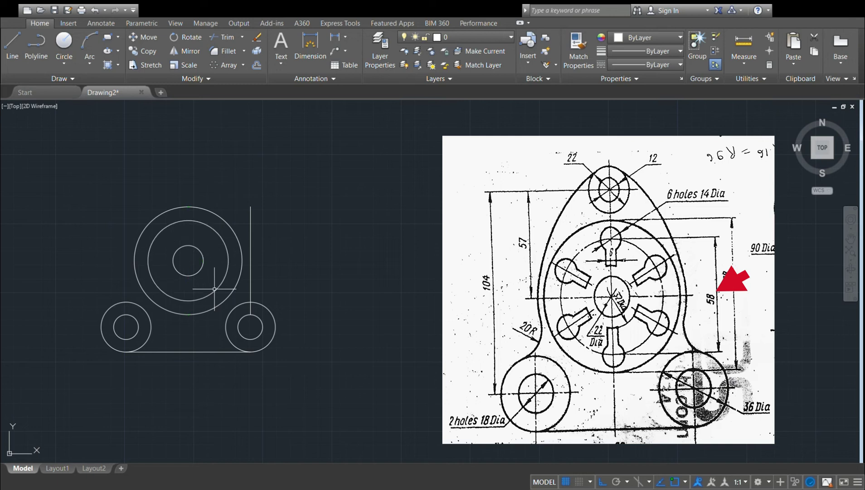
left_click(65, 45)
left_click(188, 260)
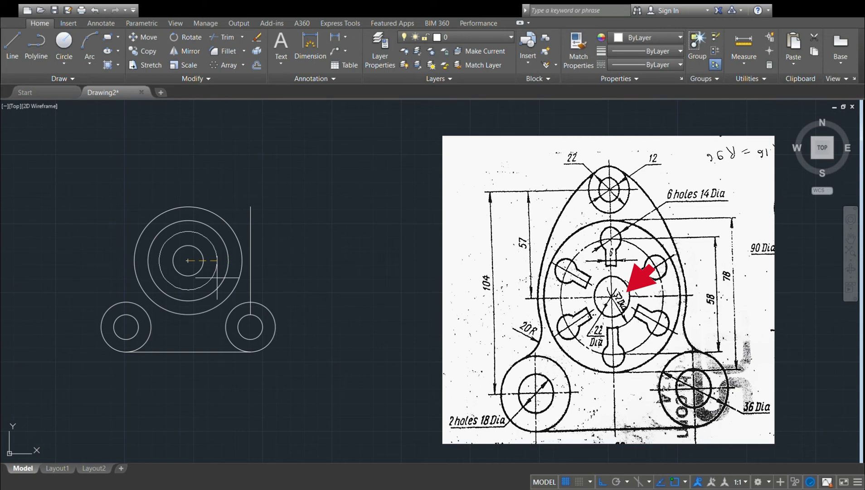
key("Return")
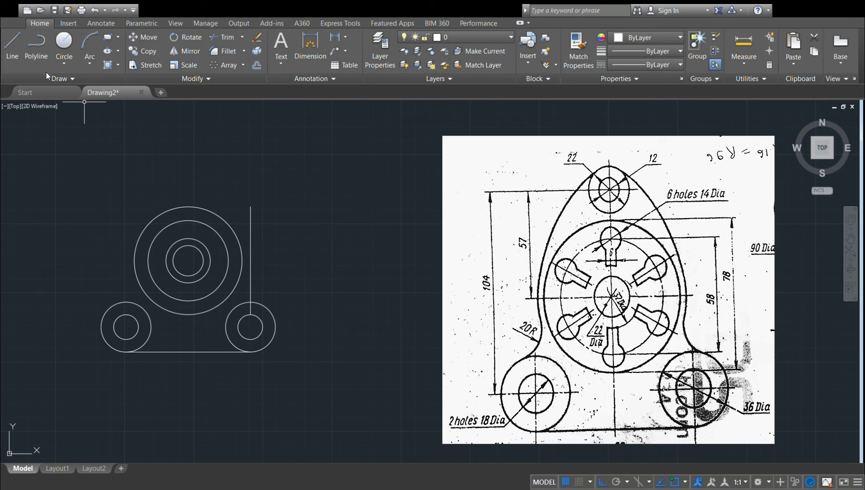
Step: Draw a small keyhole circle centred on the middle ring's top quadrant
left_click(64, 50)
left_click(188, 221)
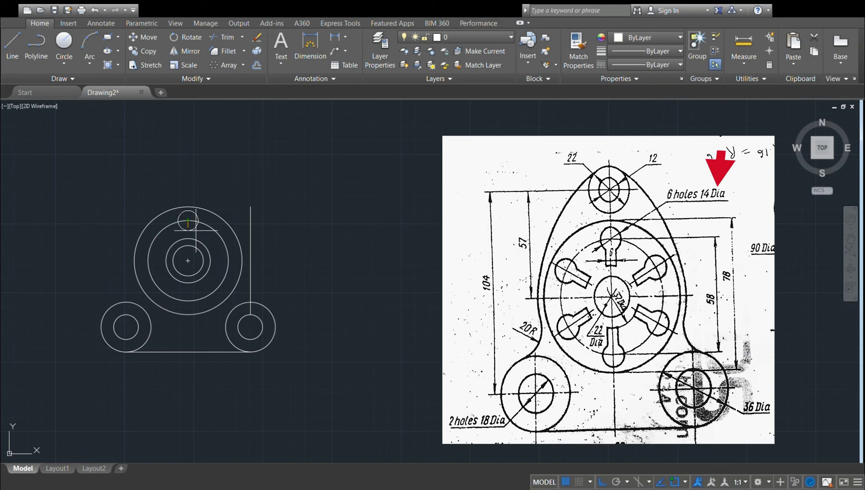
left_click(196, 230)
middle_click_drag(206, 195, 224, 199)
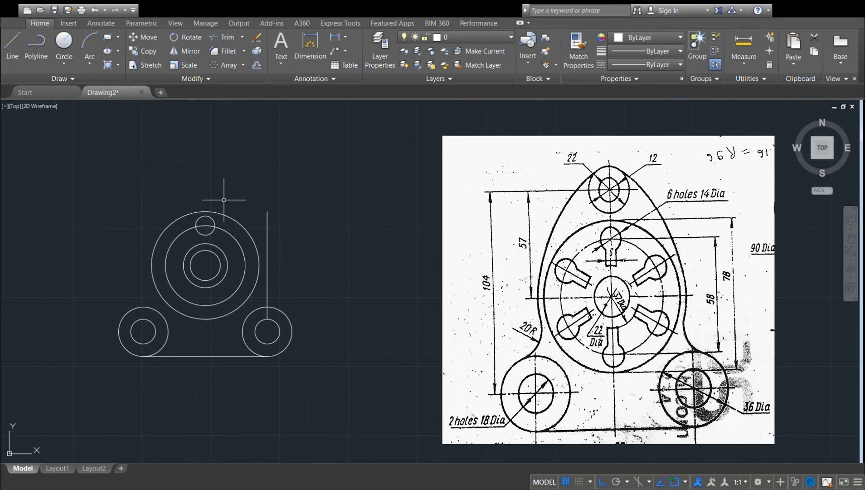
Step: Draw a vertical line from the keyhole circle's centre down to the inner ring
left_click(19, 47)
left_click(205, 226)
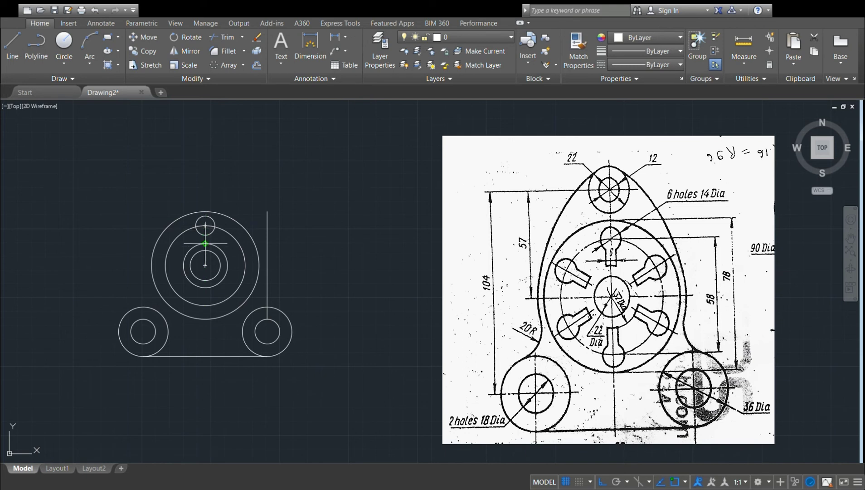
left_click(205, 243)
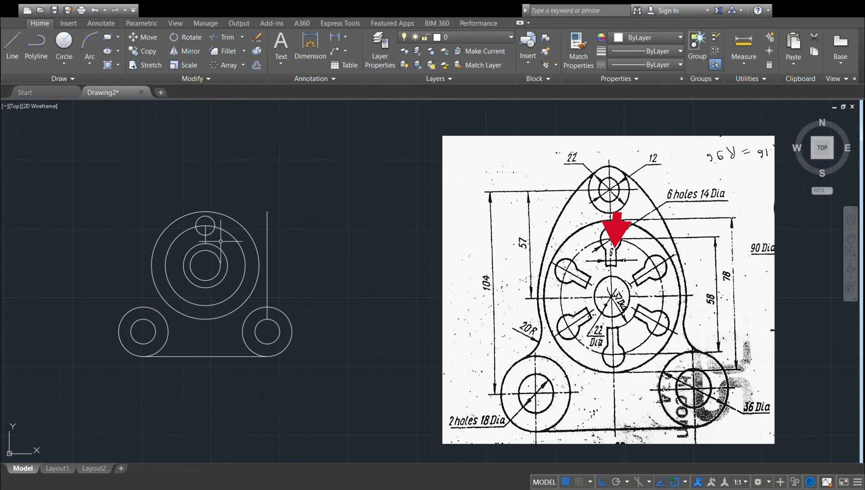
Step: Offset the keyhole's vertical line to both sides, forming the slot's two parallel side lines
scroll(221, 241, "up", 4)
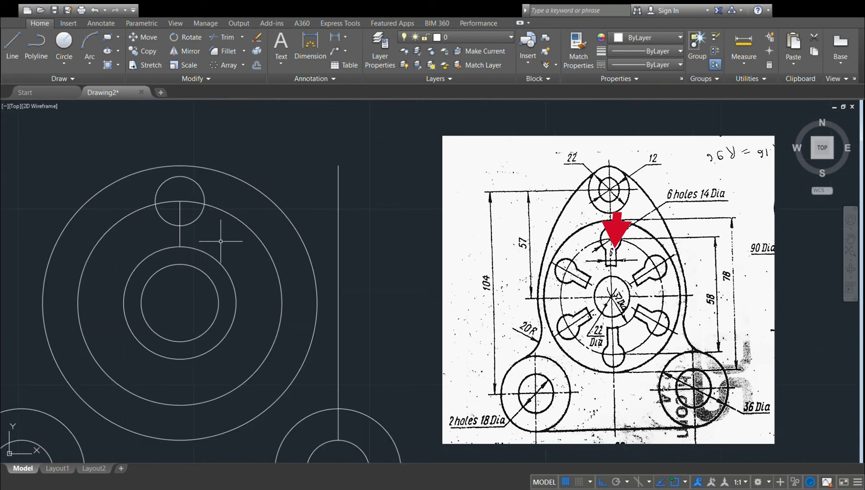
left_click(37, 48)
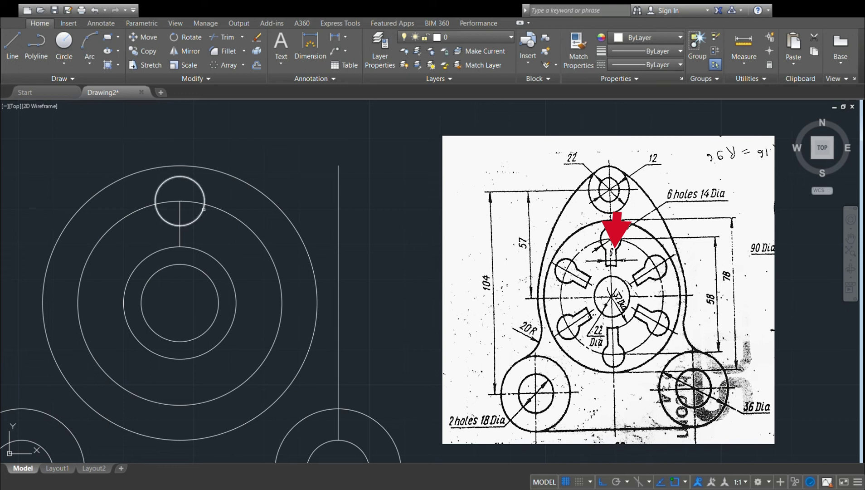
left_click(180, 216)
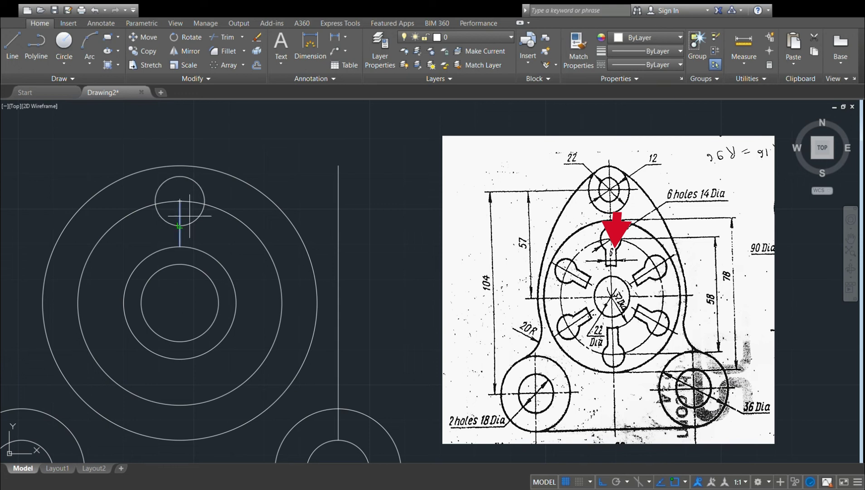
left_click(191, 216)
left_click(180, 215)
left_click(168, 213)
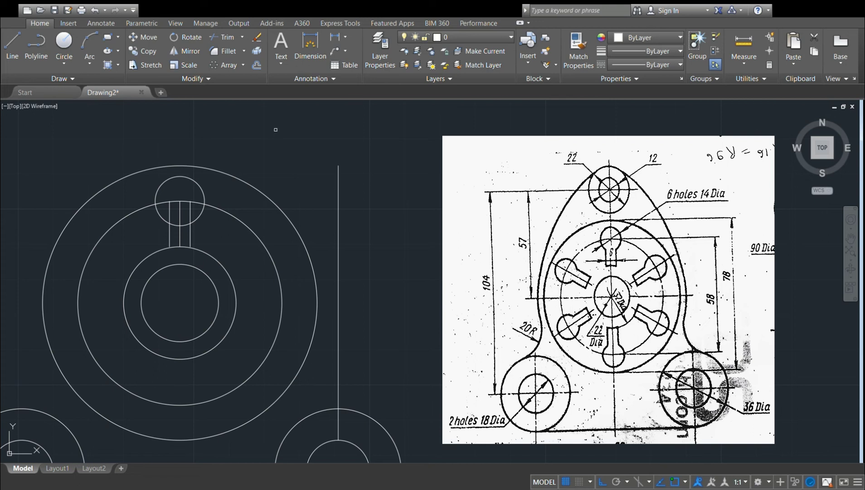
left_click(224, 53)
left_click(191, 237)
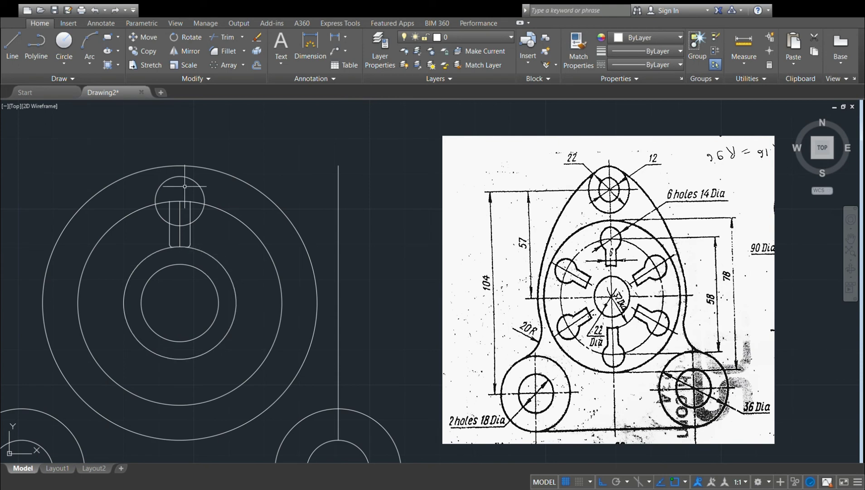
Step: Start trimming the keyhole with the slot lines and small top circle as cutting edges
left_click(225, 41)
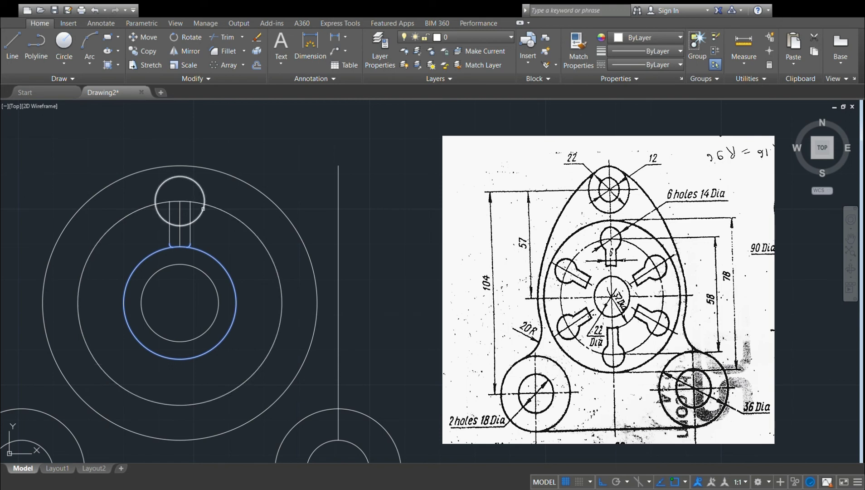
left_click(171, 211)
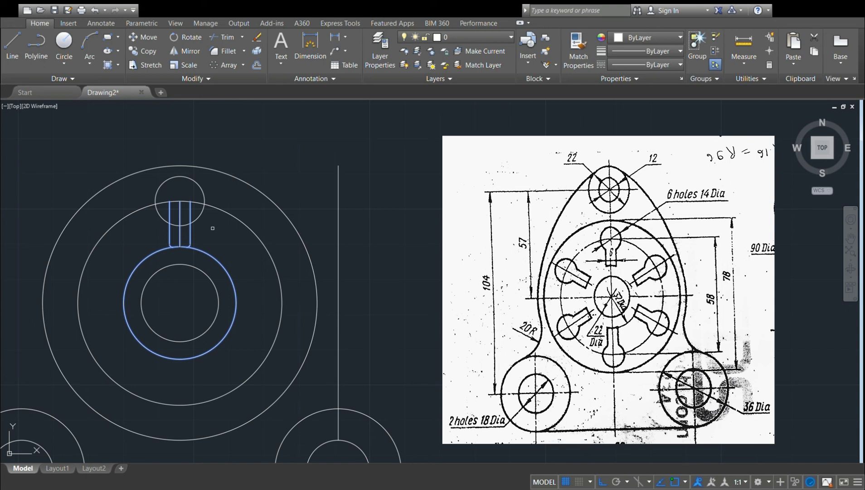
left_click(161, 217)
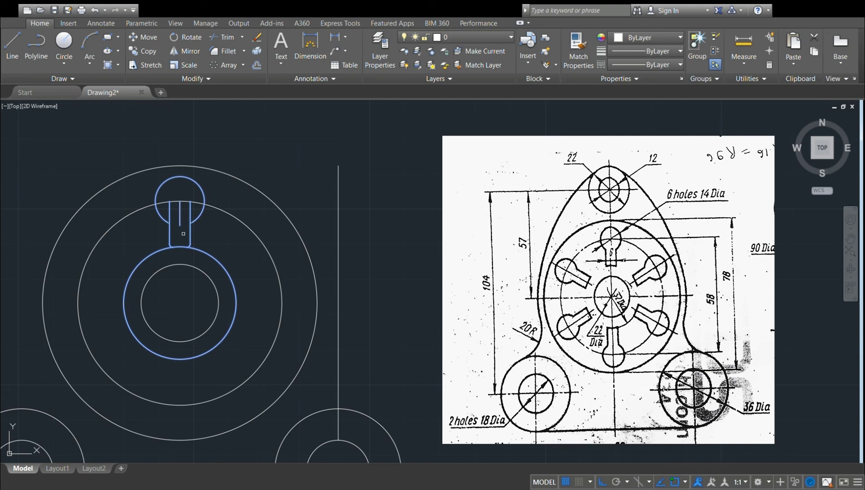
Step: Trim away both halves of the inner circle, the bottom arc, and the slot lines inside the top circle
left_click(164, 249)
left_click(206, 253)
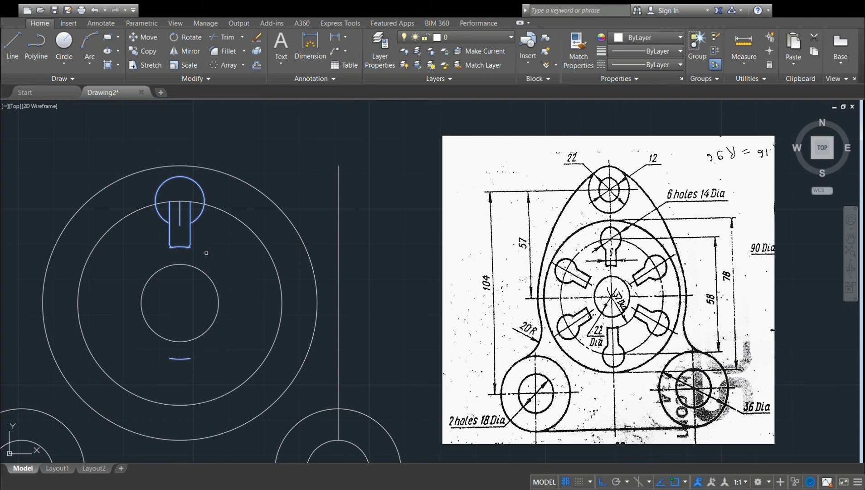
left_click(183, 359)
left_click(191, 205)
left_click(169, 207)
key("Escape")
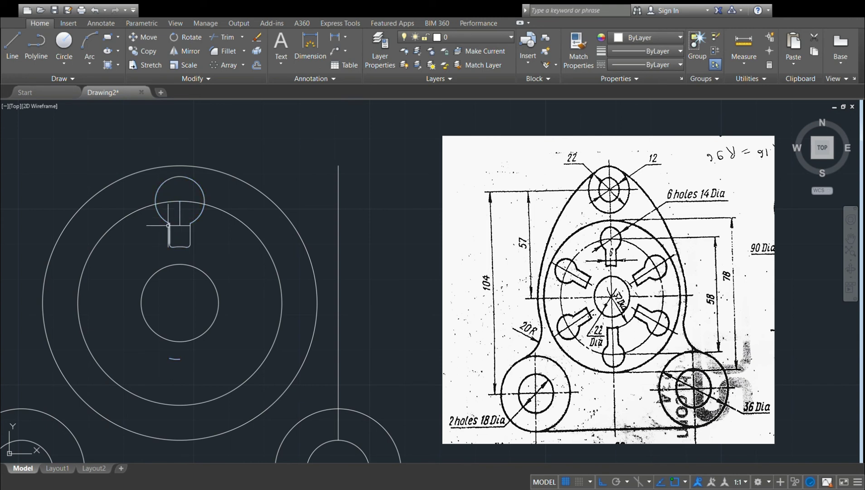
Step: Erase the stray centre line, the leftover small arc and the middle circle
left_click(180, 213)
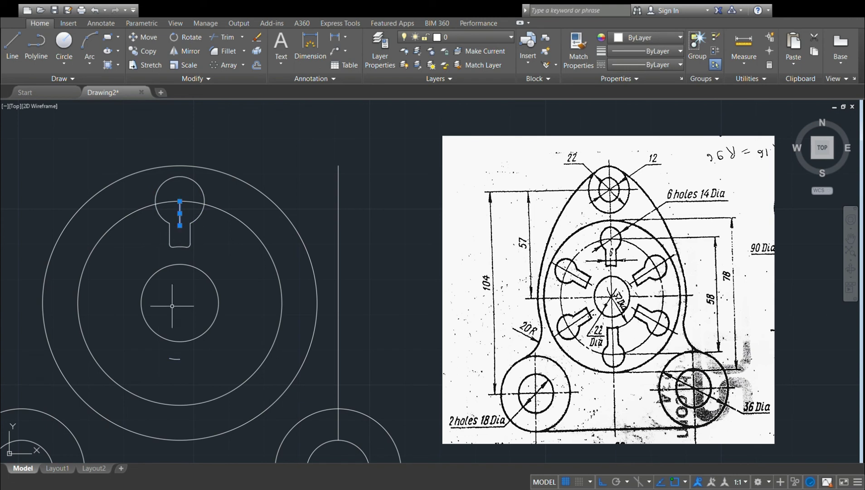
left_click(179, 359)
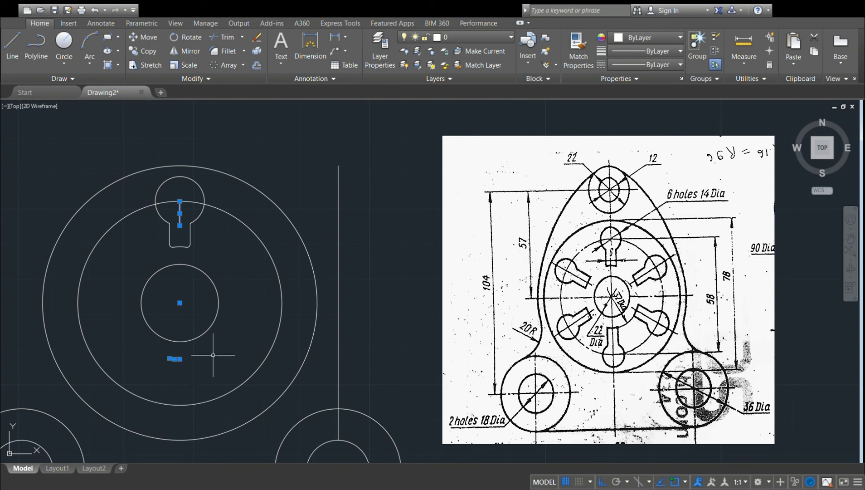
key("Delete")
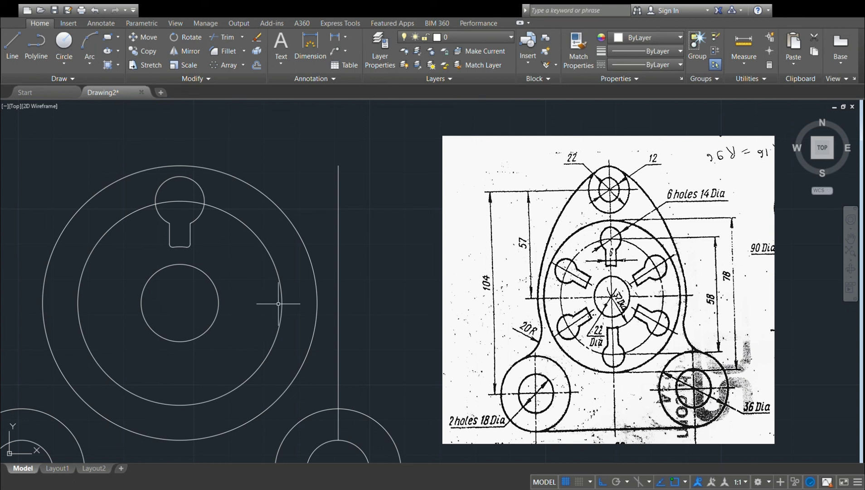
left_click(257, 236)
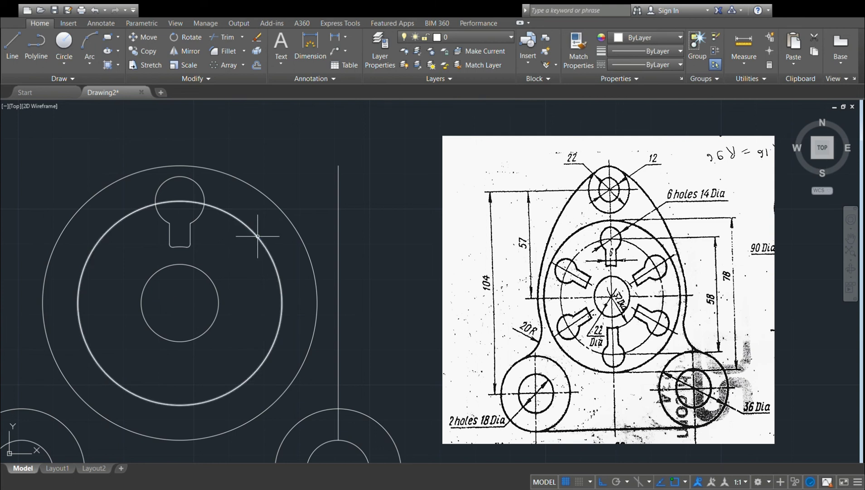
key("Delete")
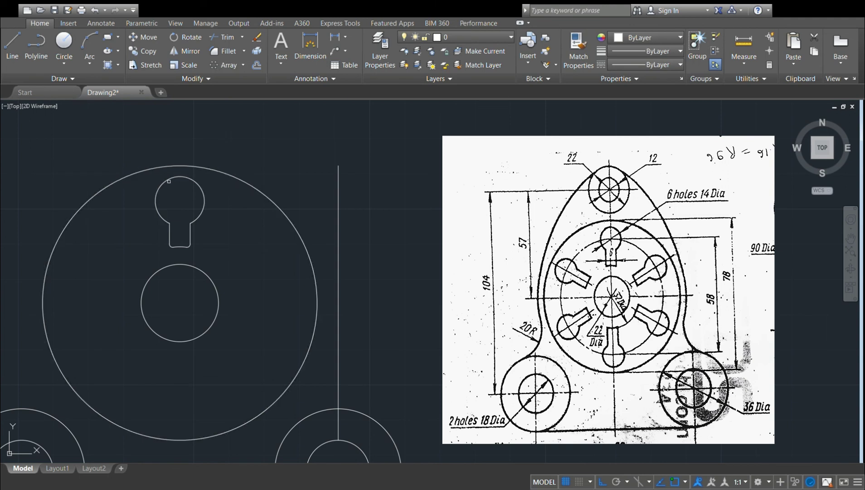
Step: Polar-array the keyhole outline into 6 copies around the hub centre
left_click(108, 247)
mouse_move(130, 203)
left_mouse_down()
mouse_move(180, 165)
mouse_move(222, 219)
mouse_move(224, 239)
left_mouse_up()
left_click_drag(220, 254, 220, 254)
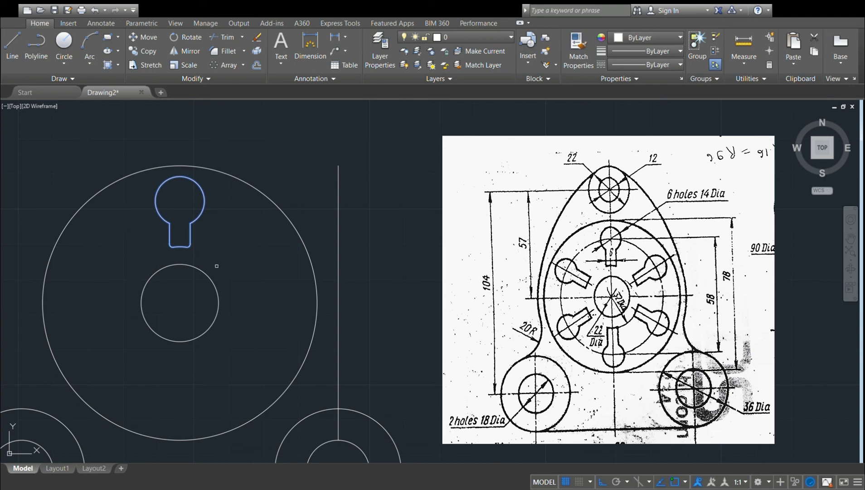
key("Escape")
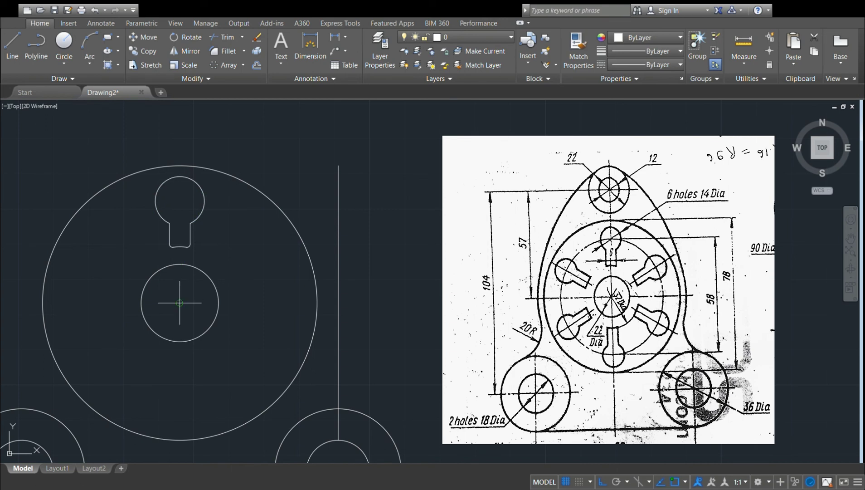
left_click(180, 302)
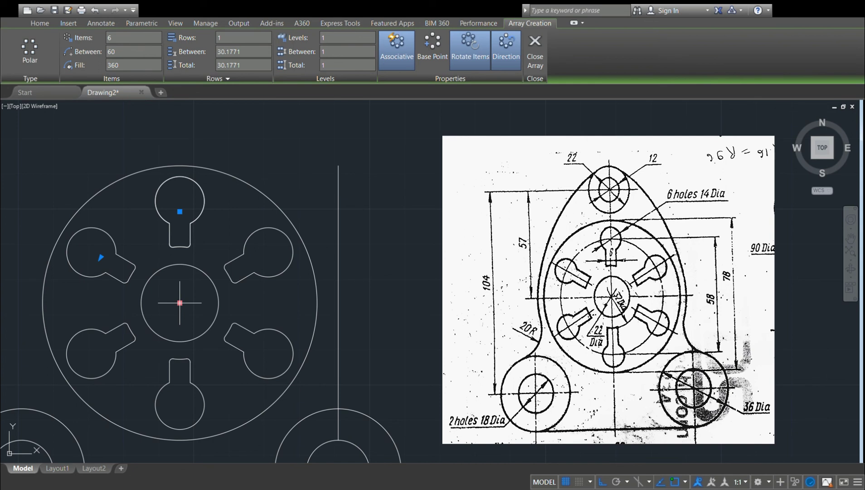
key("Return")
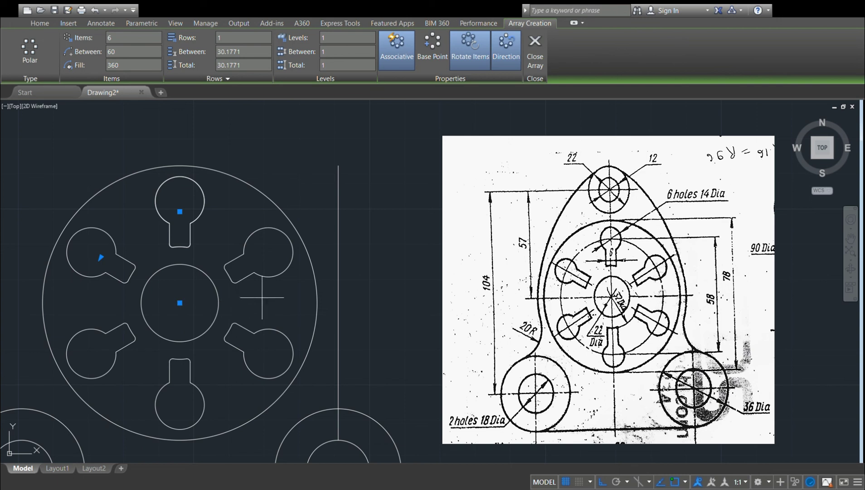
key("Return")
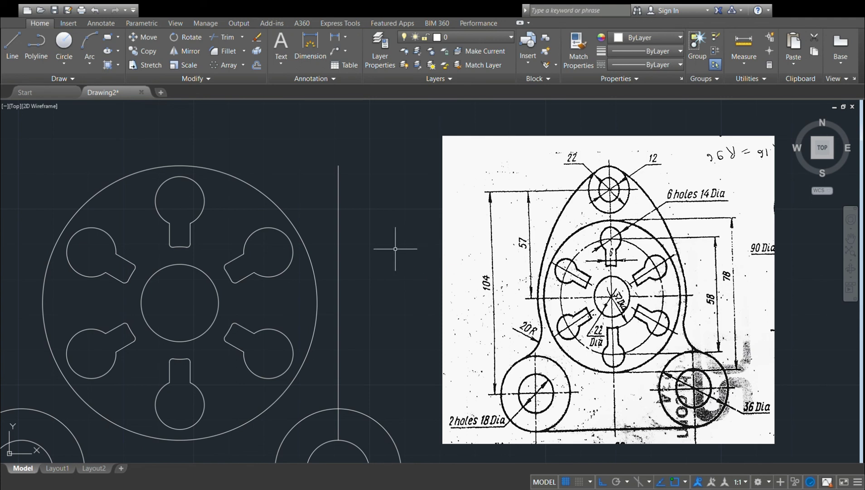
Step: Draw a vertical line from the hub centre to the top boss and centre a circle on its top end
scroll(395, 249, "down", 4)
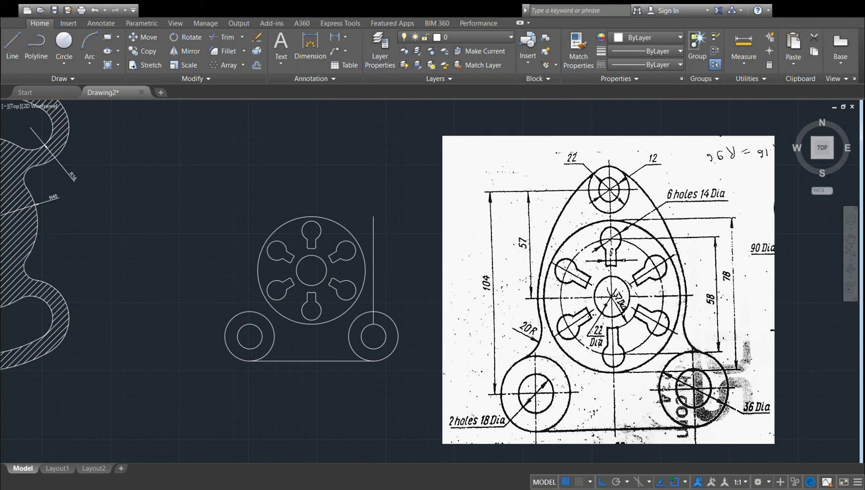
scroll(391, 248, "up", 2)
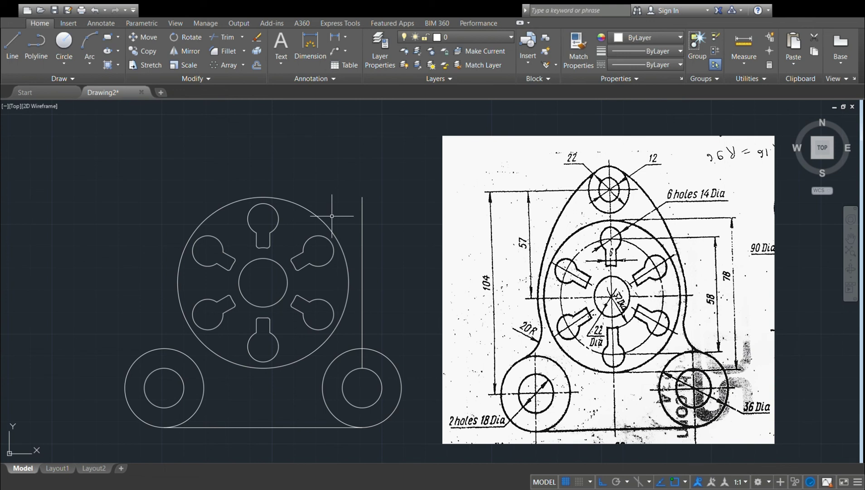
left_click(12, 45)
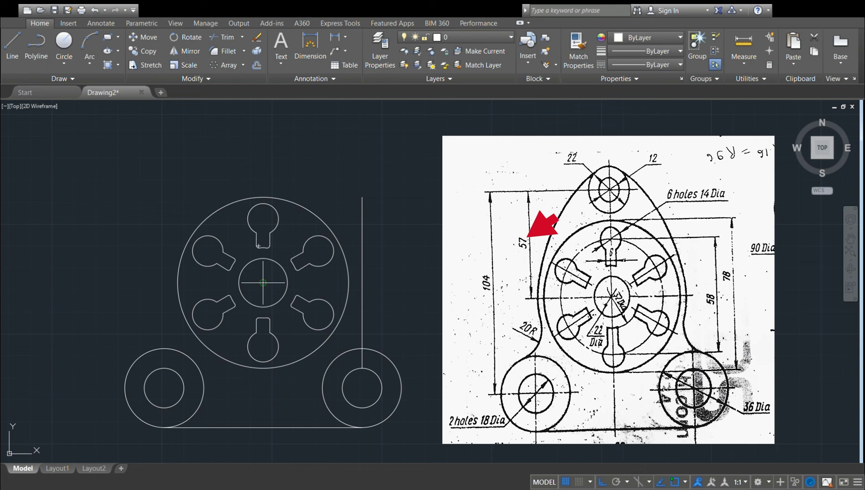
left_click(263, 283)
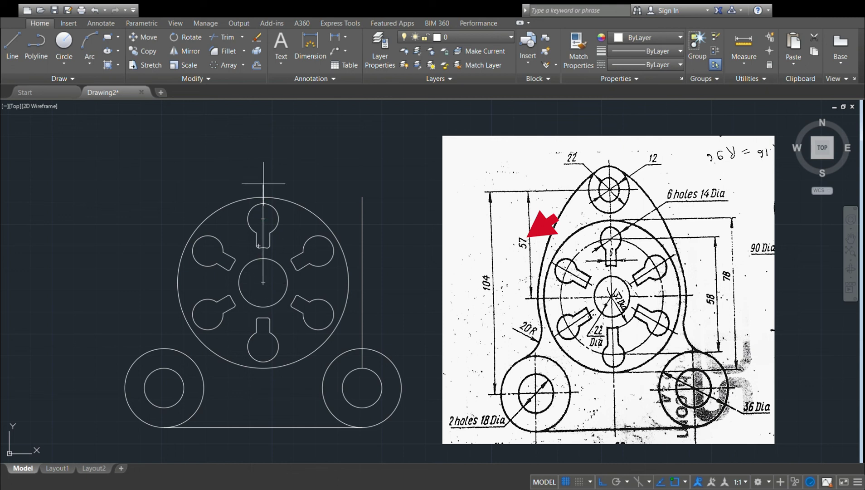
left_click(263, 160)
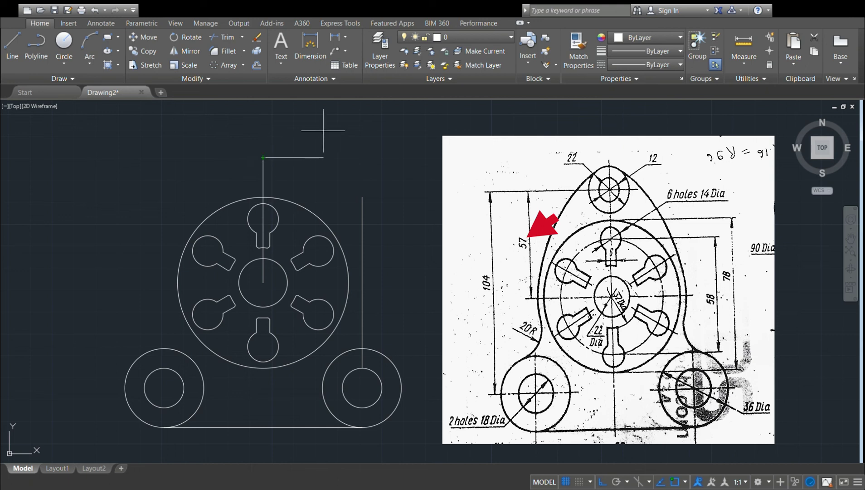
key("Escape")
left_click(68, 48)
left_click(263, 157)
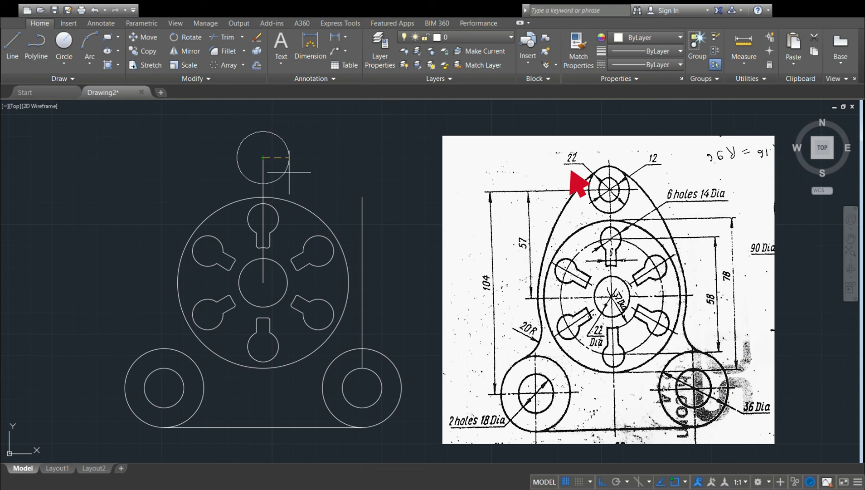
Step: Size the top boss circle, add a concentric radius-6 hole, and start a large circle at its top
left_click(283, 169)
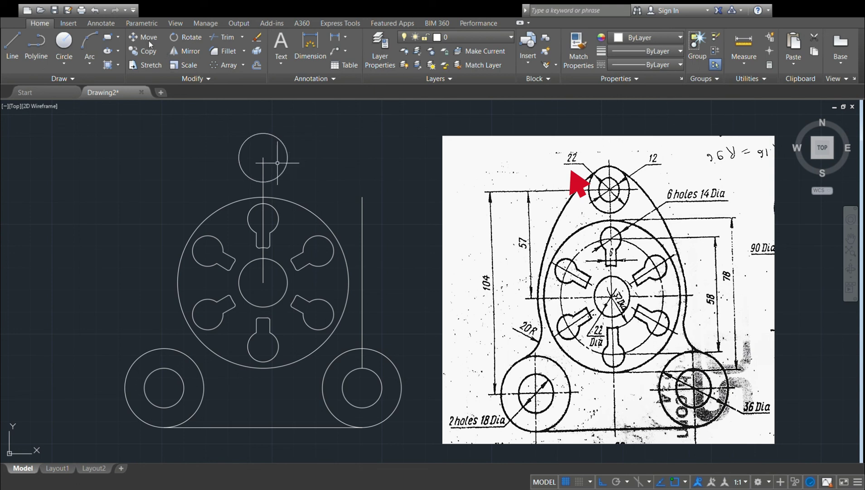
left_click(64, 42)
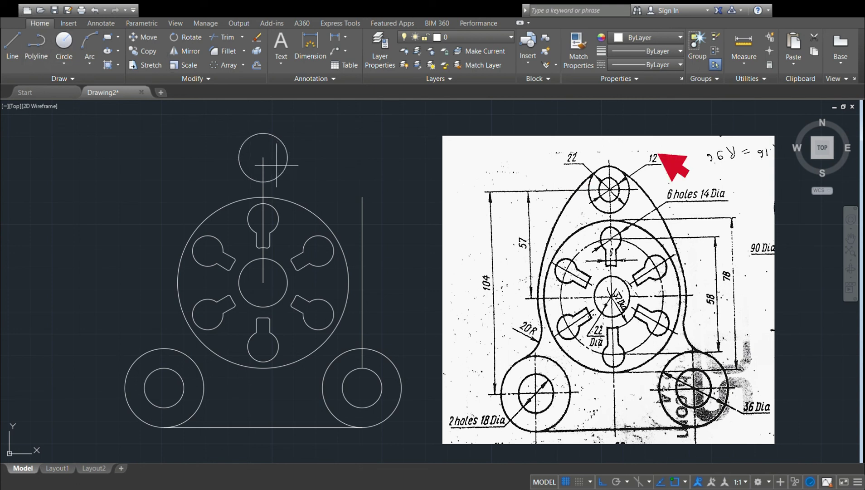
left_click(263, 157)
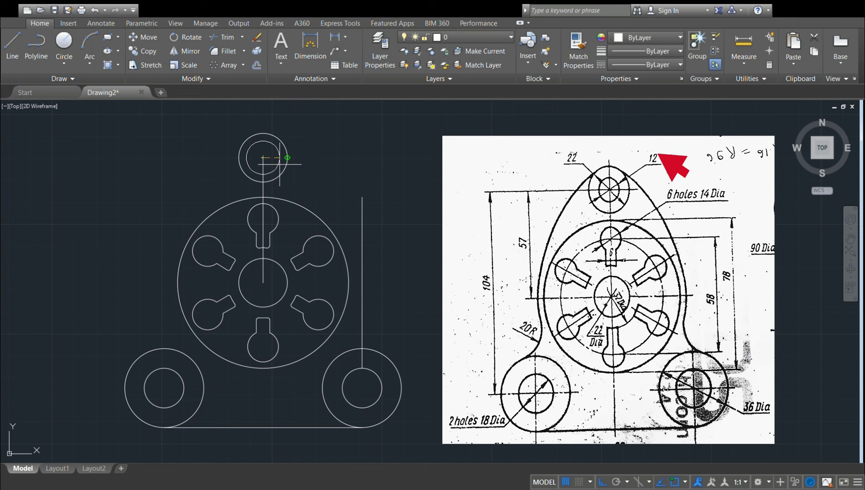
type("6")
key("Return")
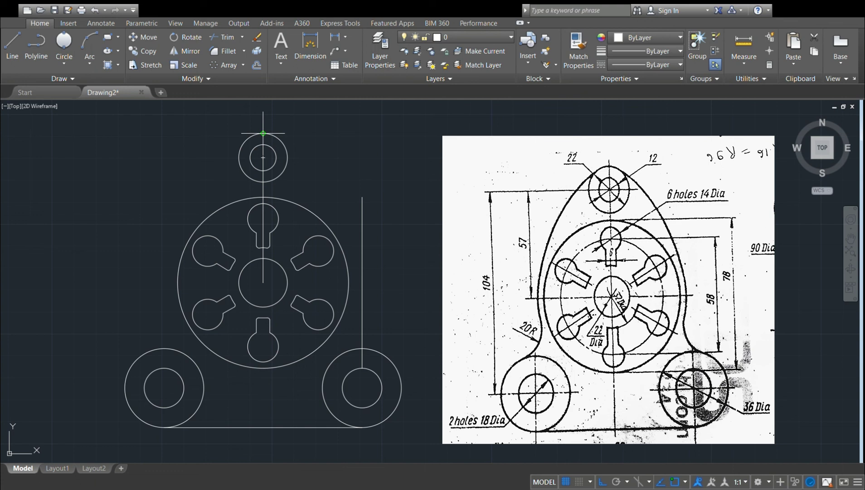
left_click(263, 133)
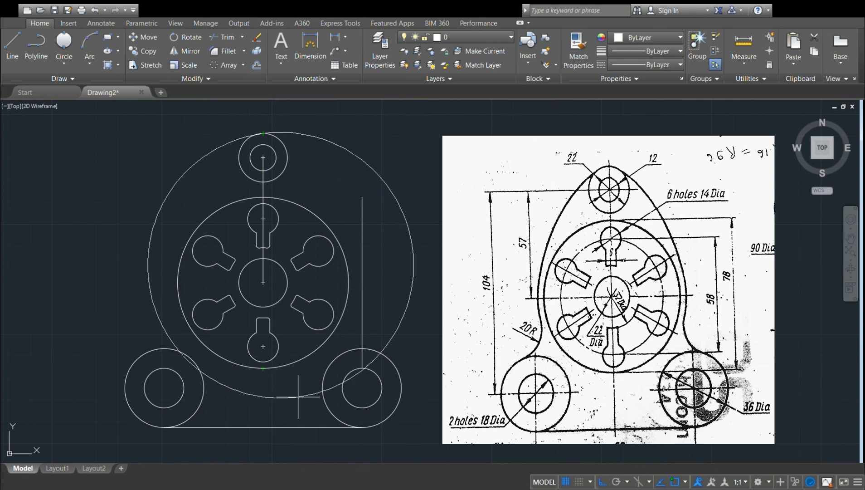
Step: Complete two large circles from the top boss's top edge to the lower right and lower left bosses
left_click(323, 388)
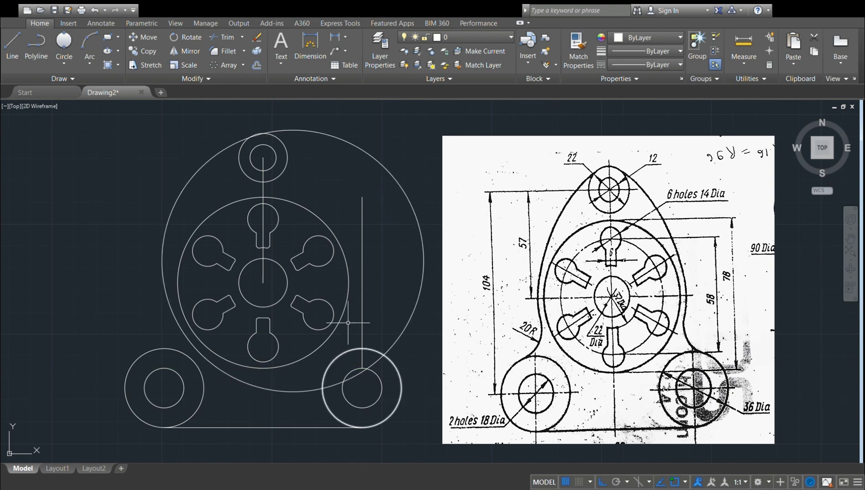
left_click(64, 43)
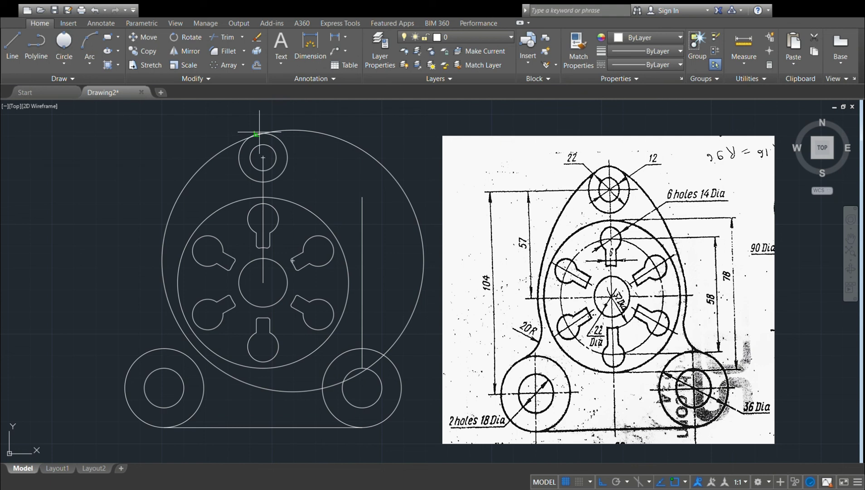
left_click(263, 133)
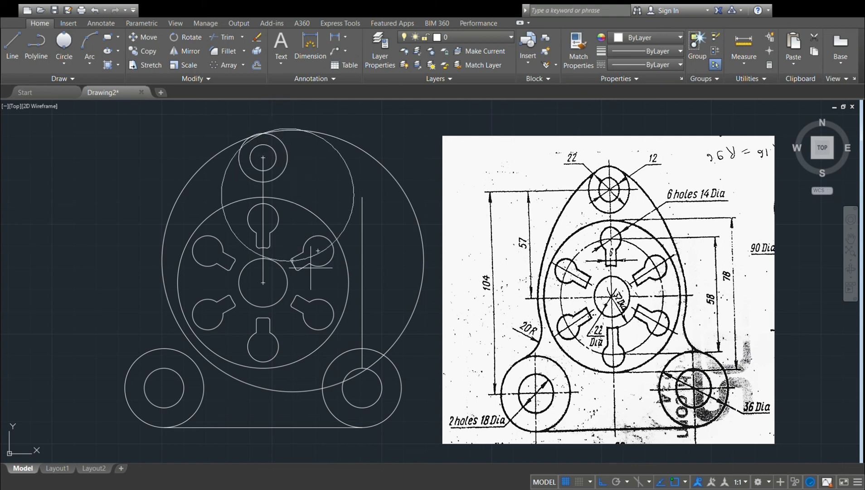
left_click(204, 388)
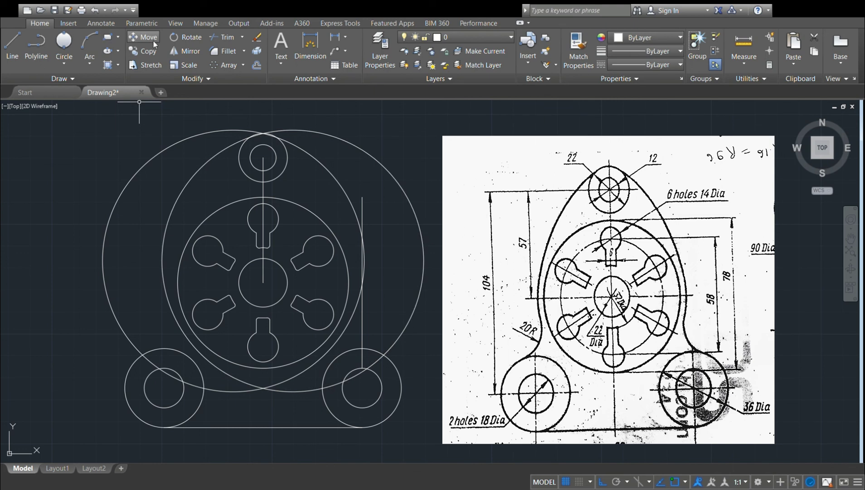
left_click(221, 52)
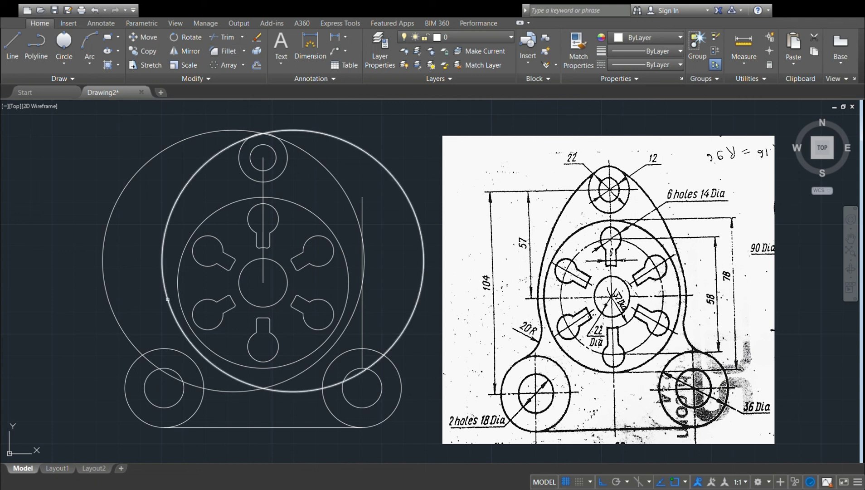
Step: Fillet each large circle tangentially into the lower-left and lower-right bosses
left_click(167, 301)
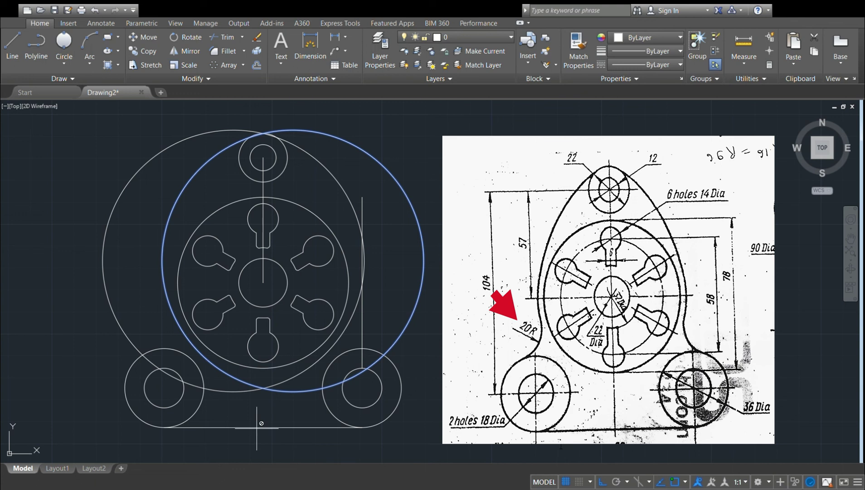
left_click(256, 427)
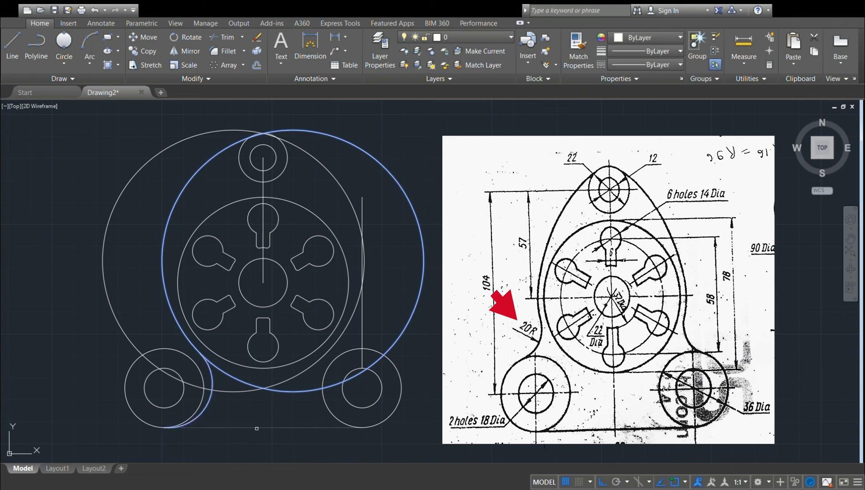
key("ctrl+z")
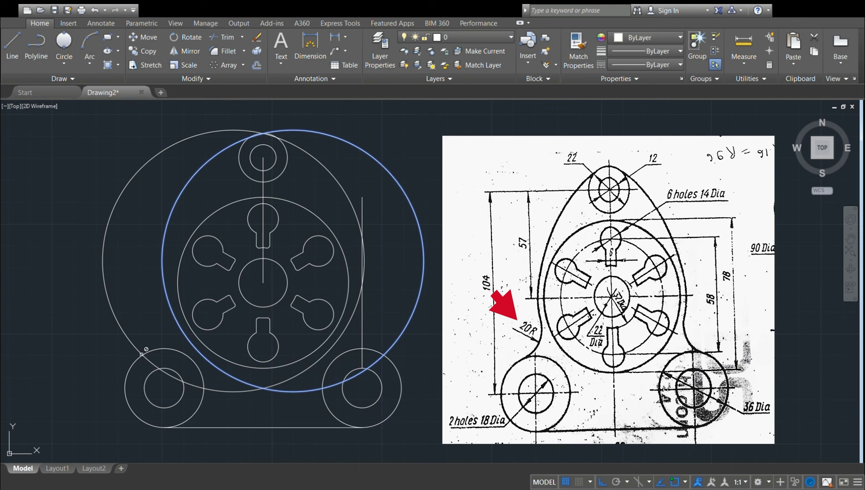
left_click(153, 350)
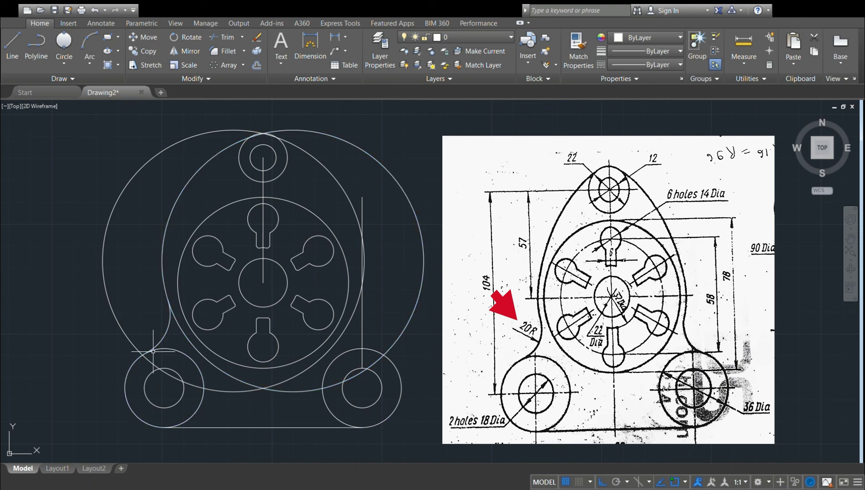
key("Return")
left_click(342, 334)
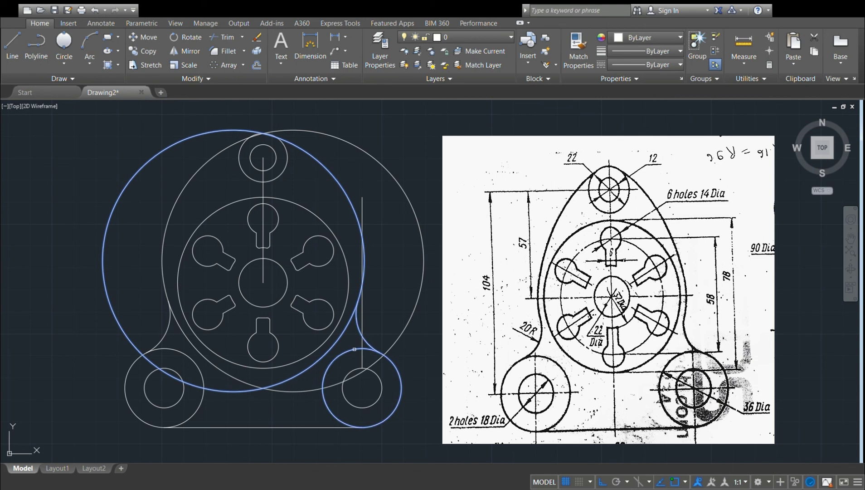
left_click(354, 349)
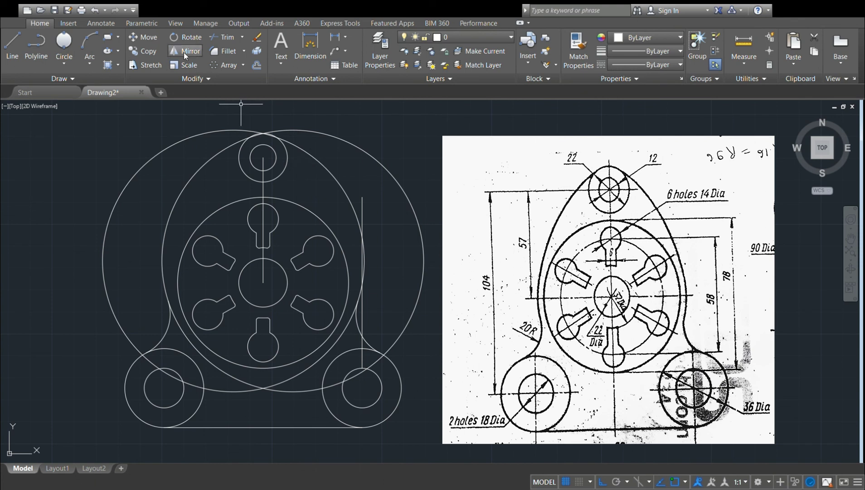
Step: Trim the large circles' lower inner arcs, using both circles as cutting edges
left_click(228, 39)
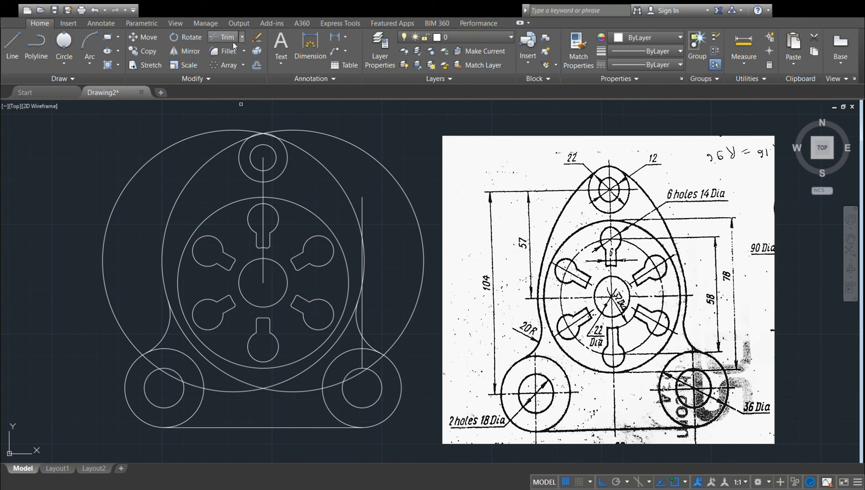
left_click(357, 147)
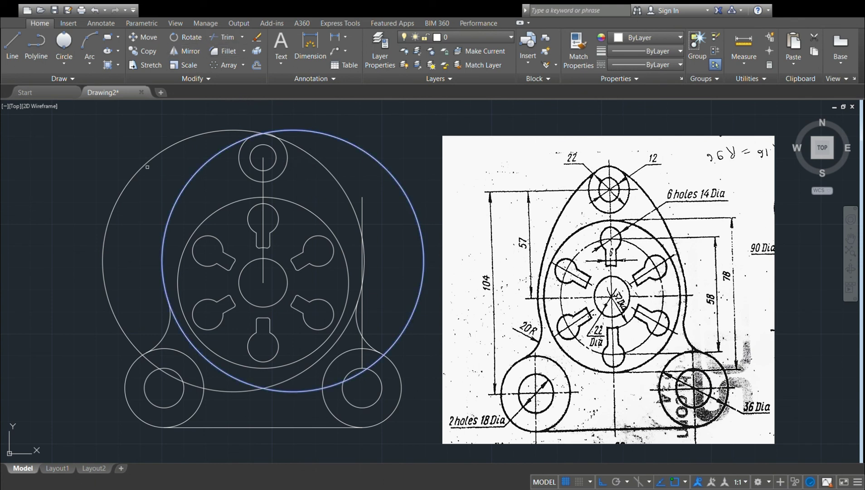
left_click(140, 169)
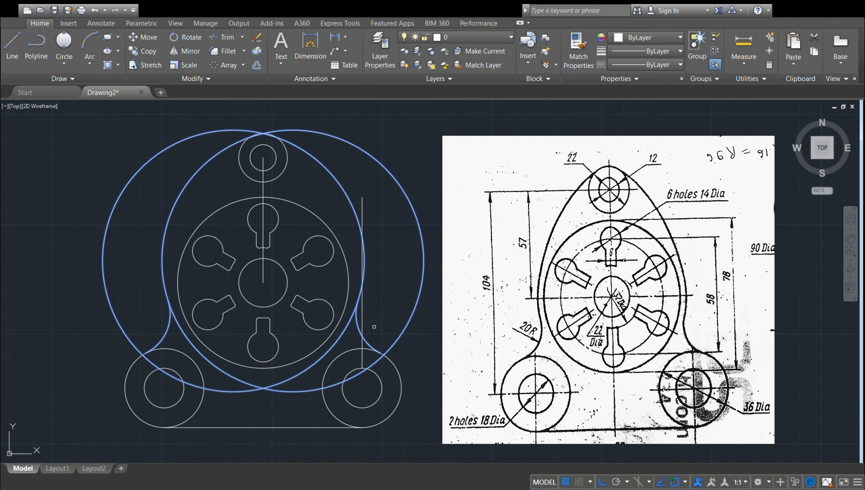
left_click(340, 335)
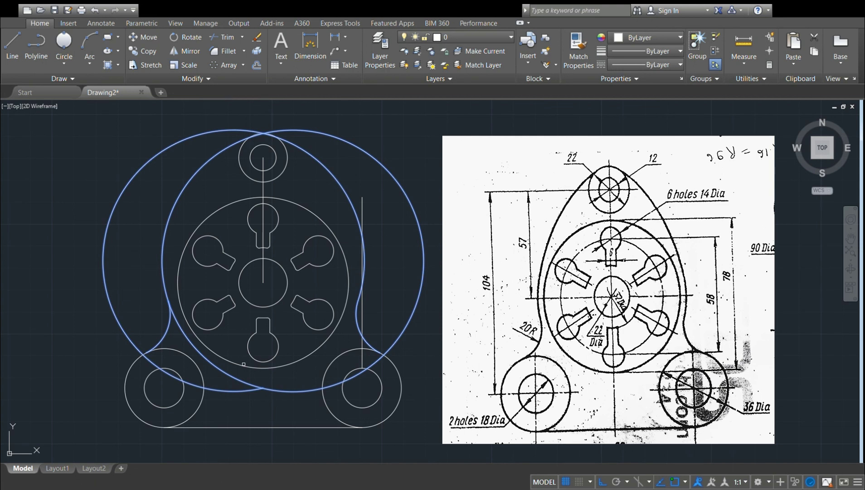
left_click(169, 368)
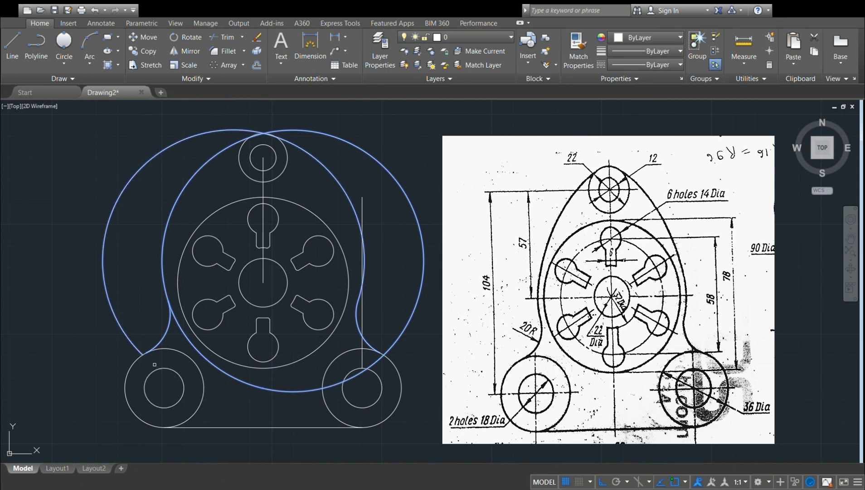
left_click(128, 333)
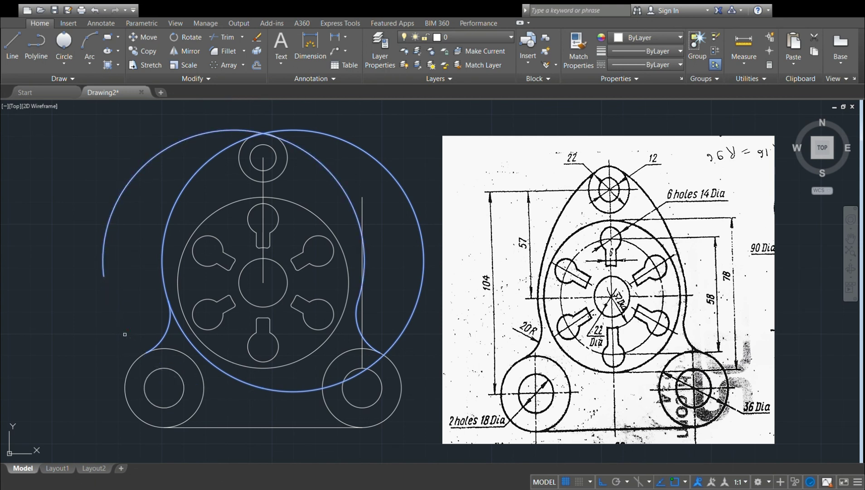
key("Escape")
Step: Trim the remaining outer arcs on the left, upper-right, lower-right and lower-left
key("space")
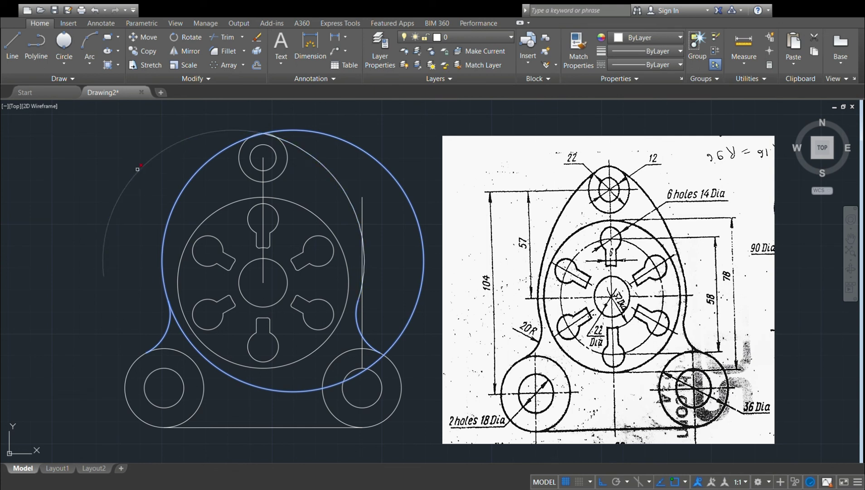
left_click(142, 166)
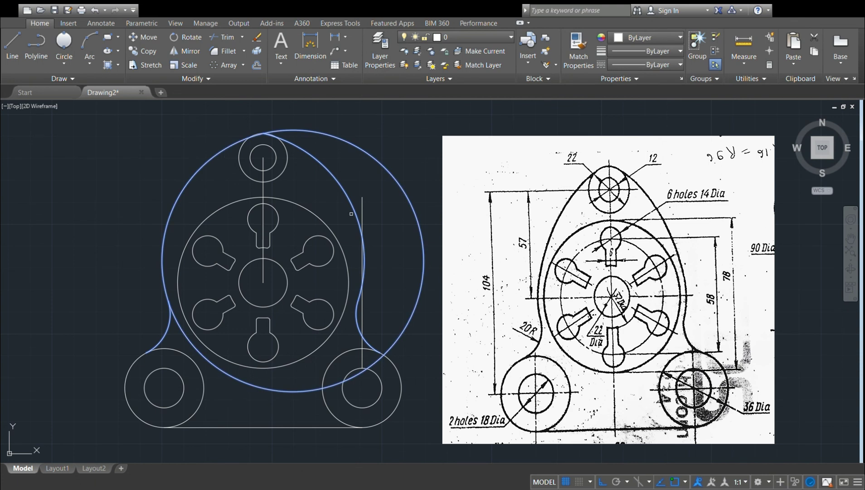
left_click(399, 176)
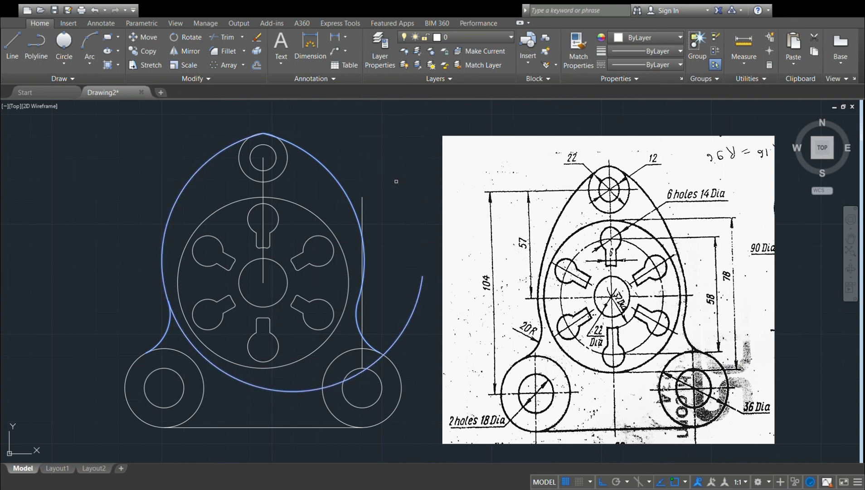
left_click(411, 312)
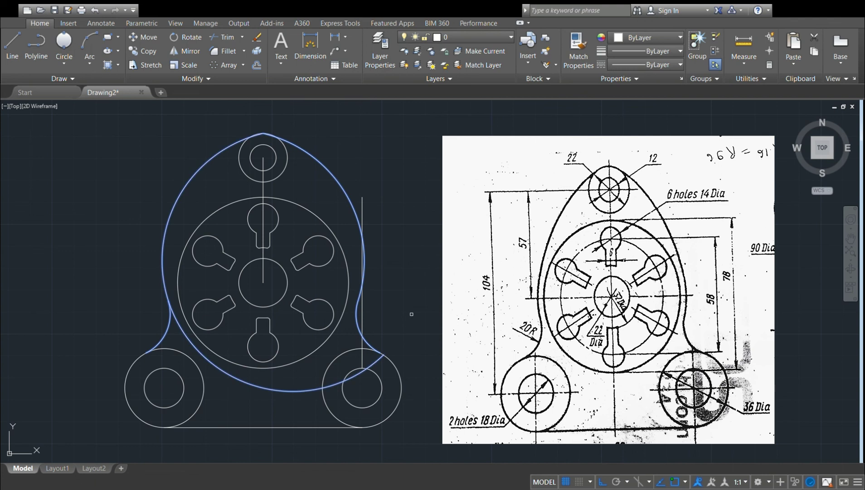
left_click(250, 384)
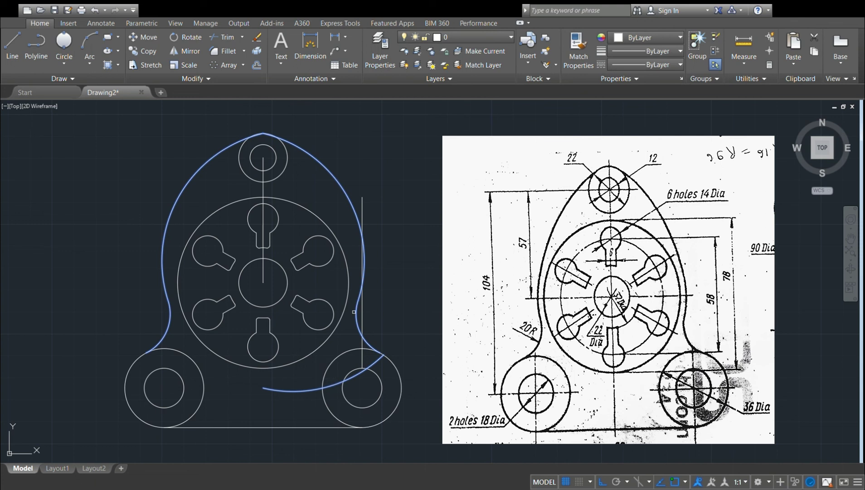
key("Escape")
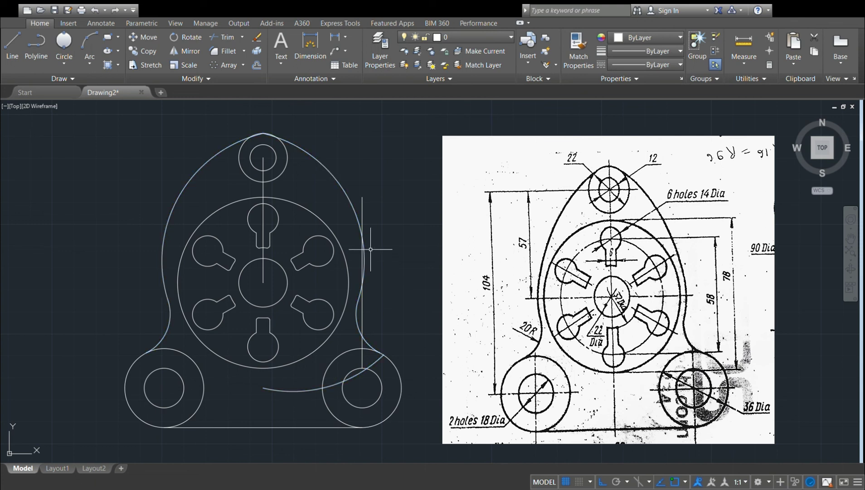
Step: Erase the stray lower arc and the vertical construction line by the right boss
left_click(335, 383)
key("Delete")
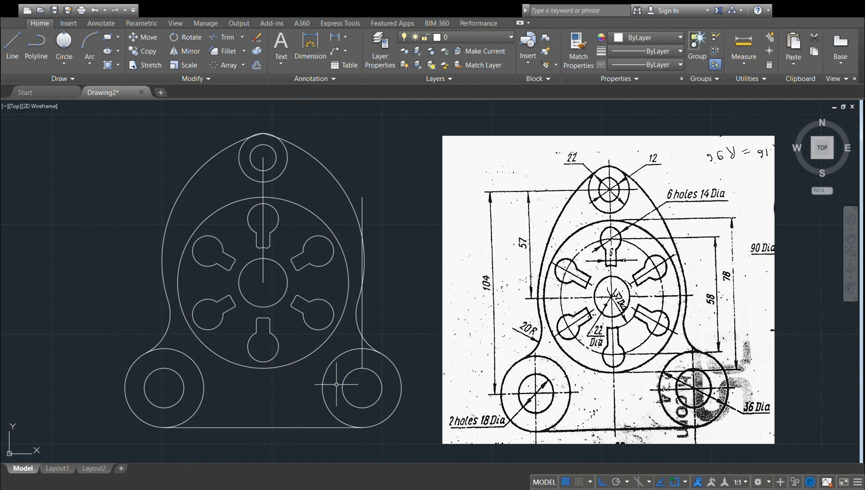
left_click(362, 303)
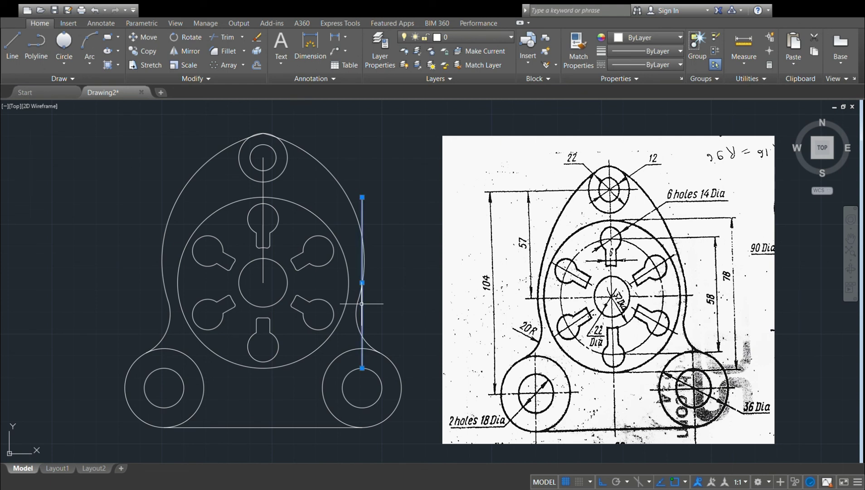
key("Delete")
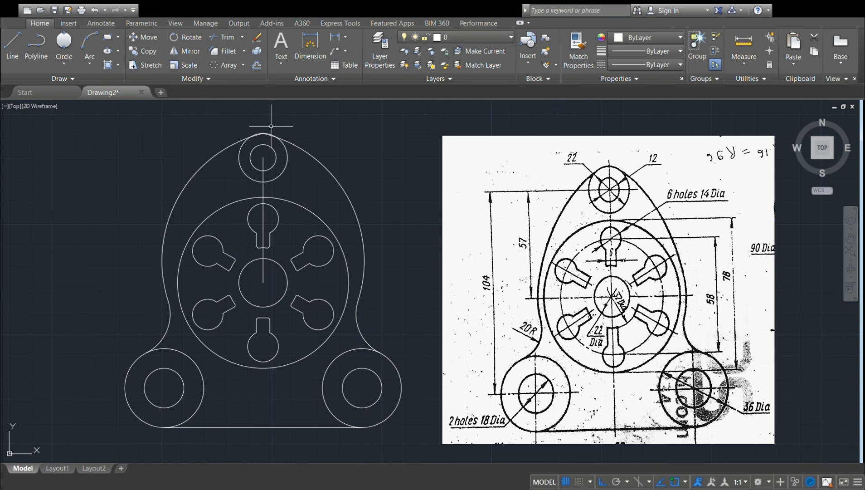
Step: Trim off both side arcs' pointed peaks above the top boss circle
scroll(271, 126, "up", 3)
scroll(271, 126, "up", 3)
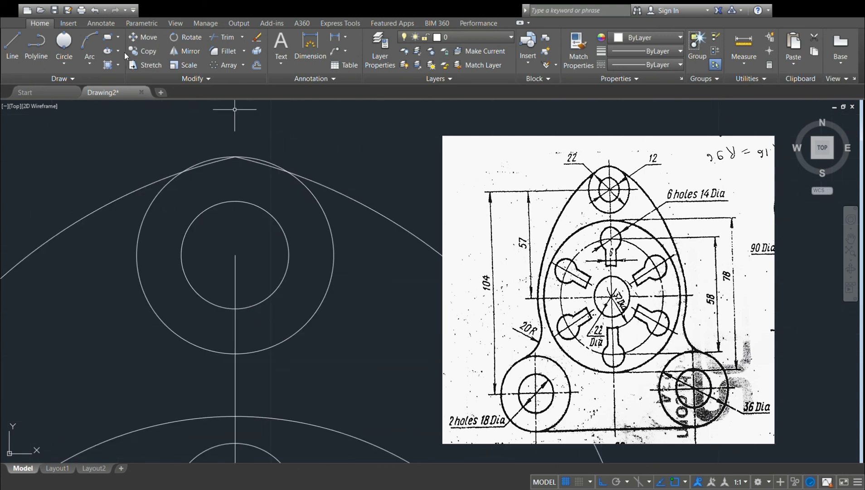
left_click(228, 38)
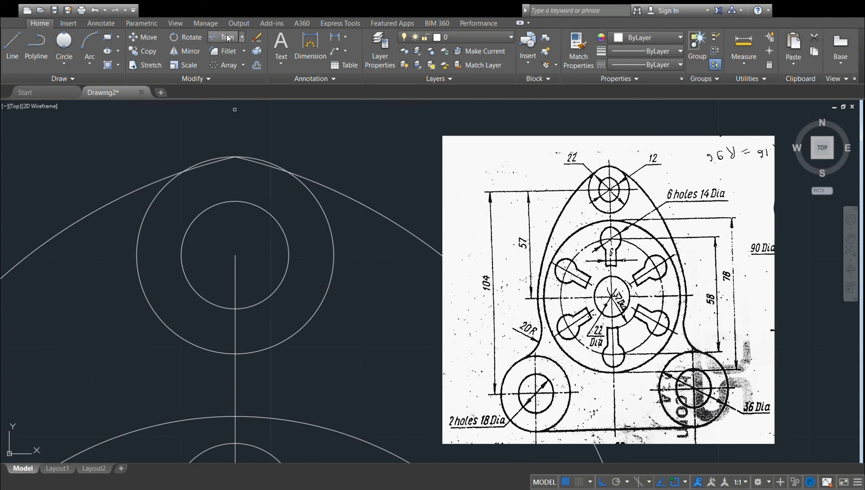
left_click(214, 162)
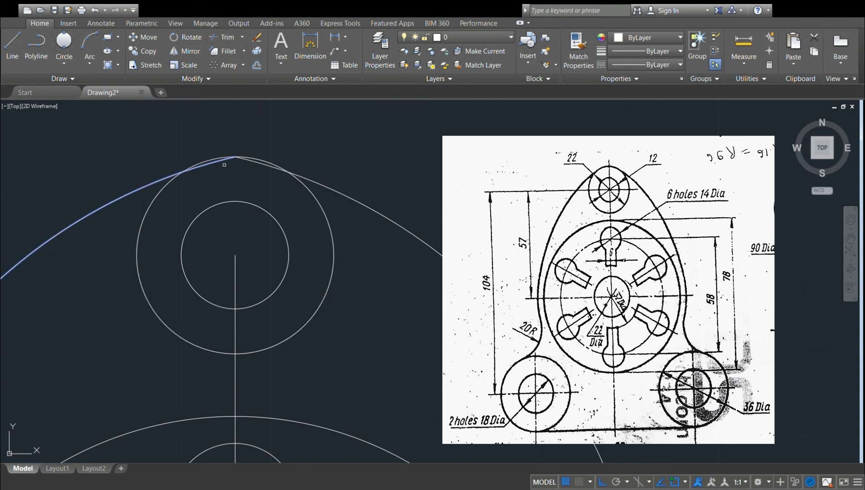
left_click(262, 164)
left_click(308, 190)
key("Return")
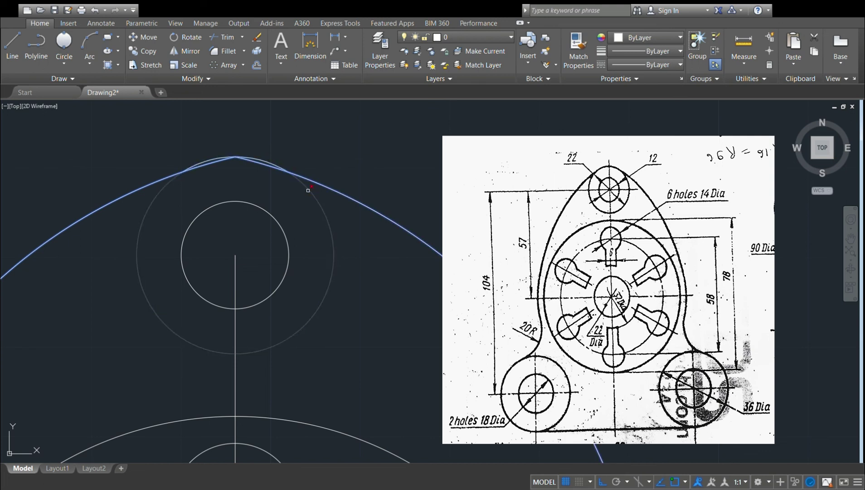
left_click(269, 166)
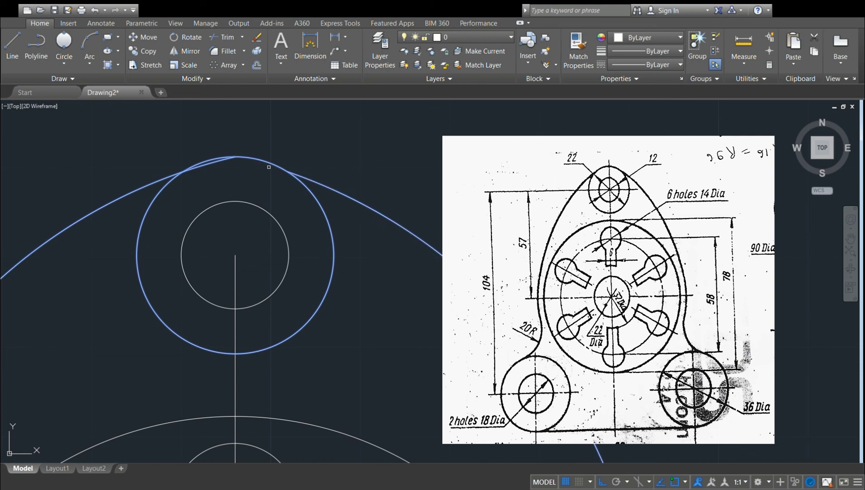
left_click(225, 160)
key("Escape")
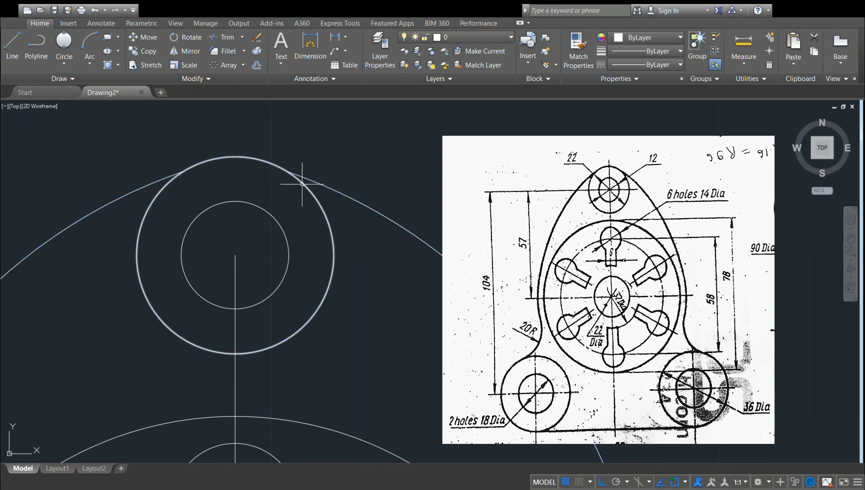
Step: Trim the vertical centre line's lower part at the top boss so it clears the hub
scroll(318, 184, "down", 3)
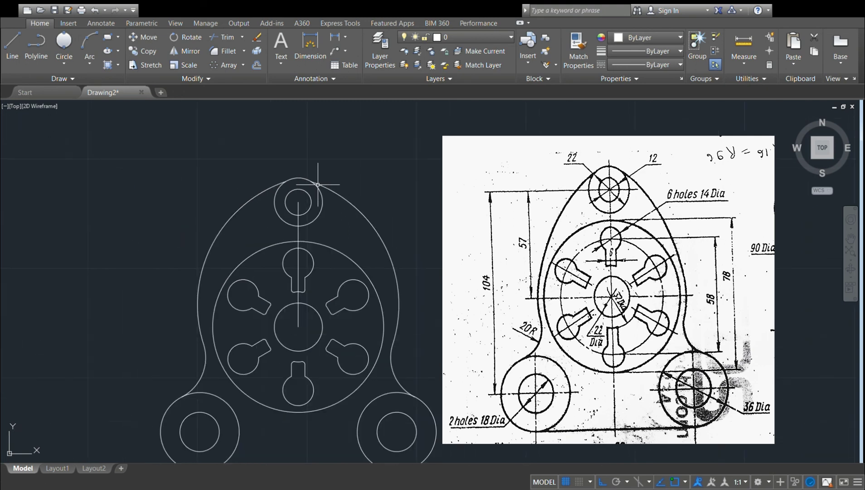
scroll(318, 185, "down", 2)
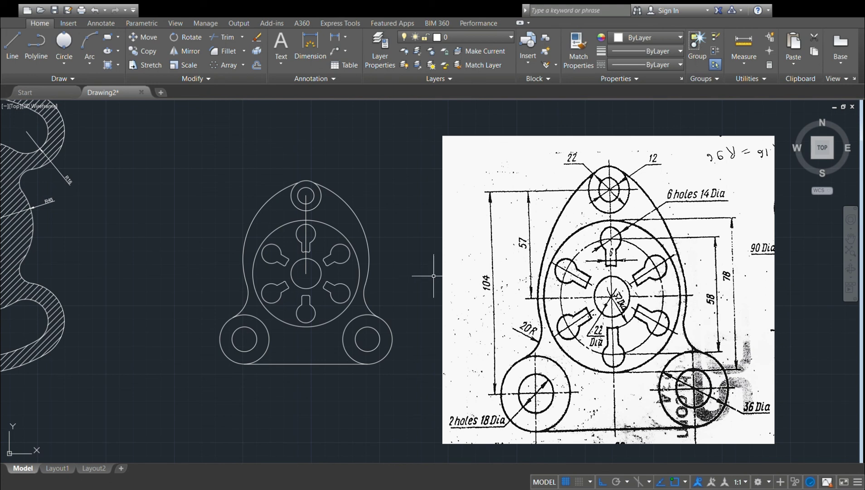
left_click(306, 215)
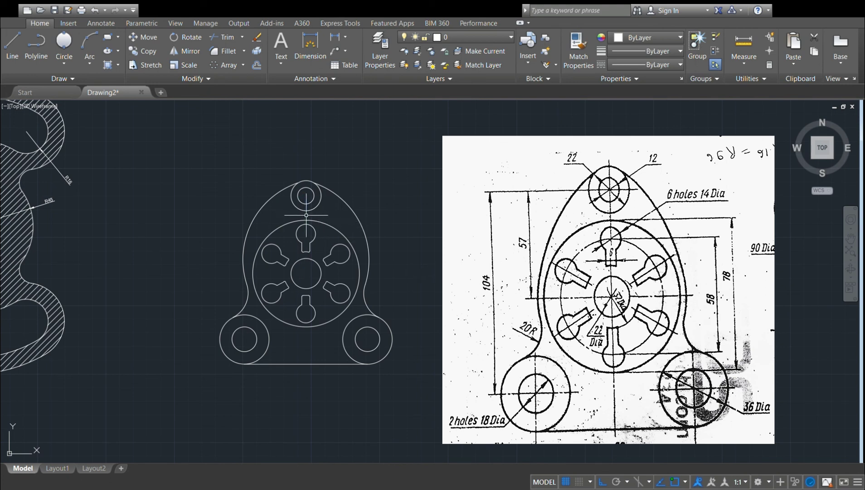